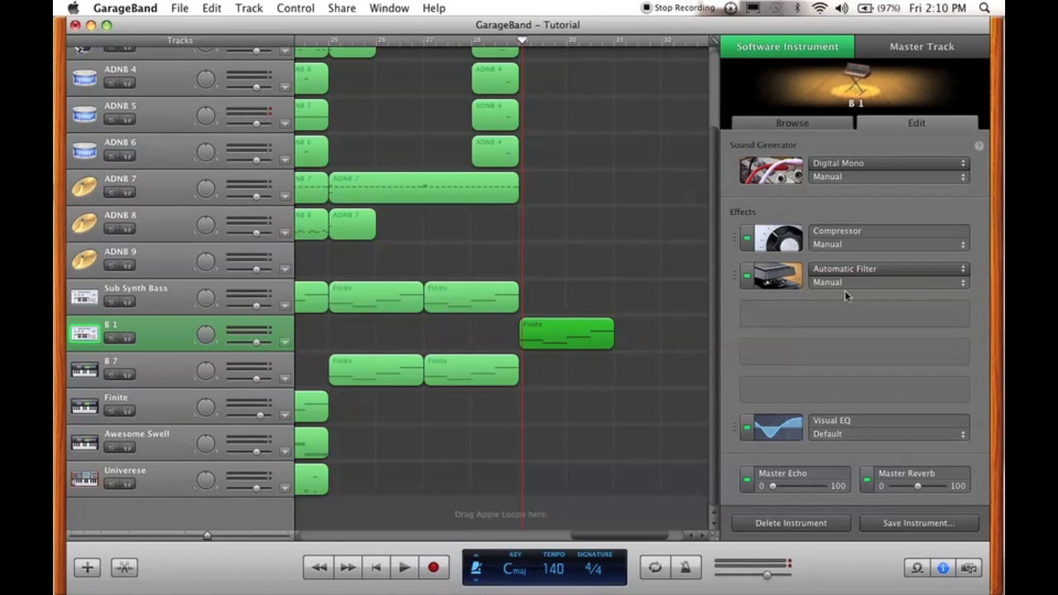
Audition the B 1 region and set the track's filter Frequency automation to 100 %
key("space")
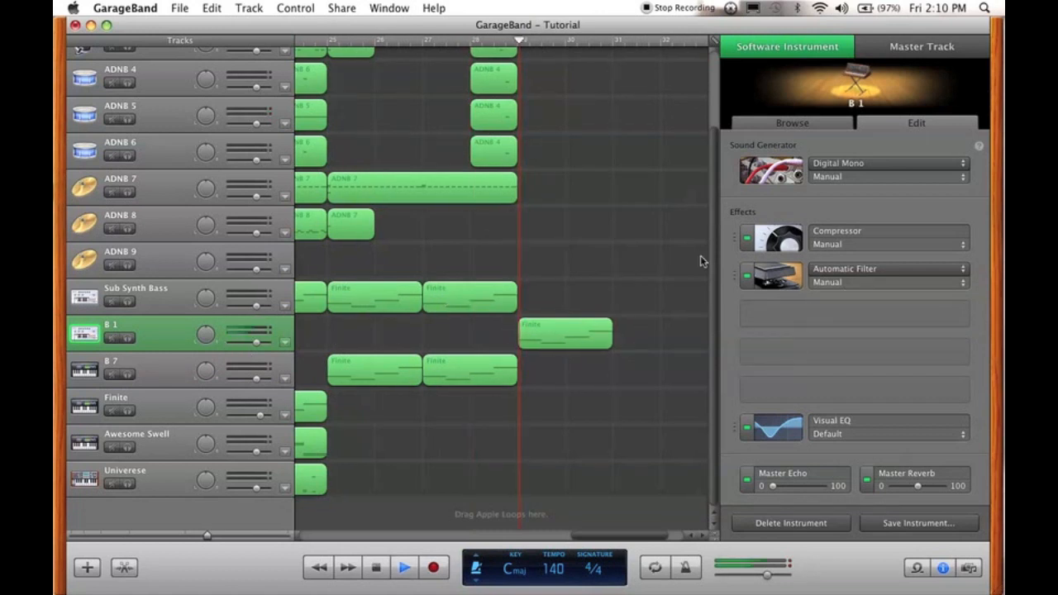
key("space")
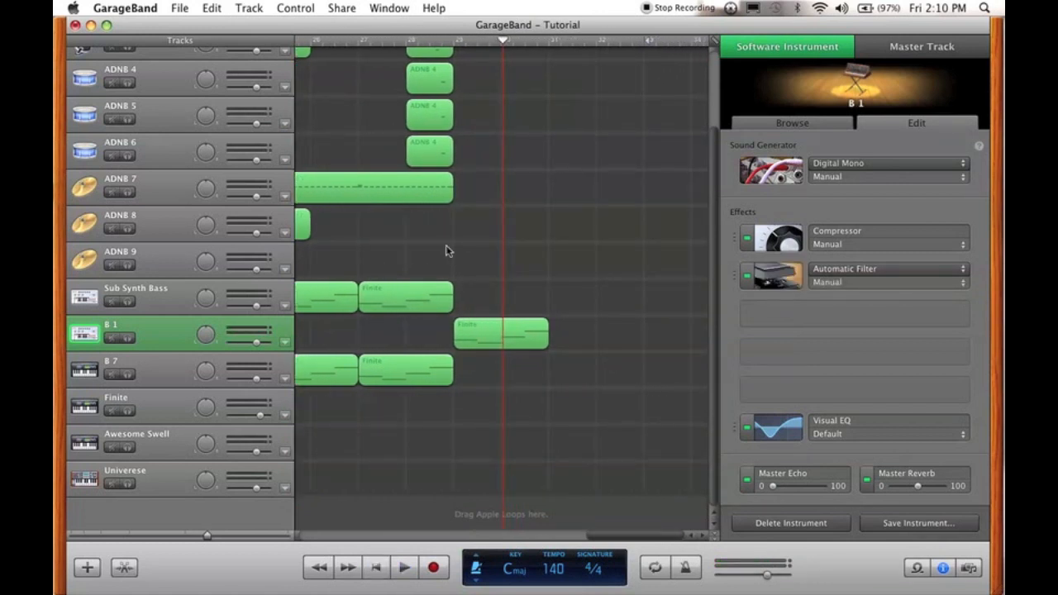
key("a")
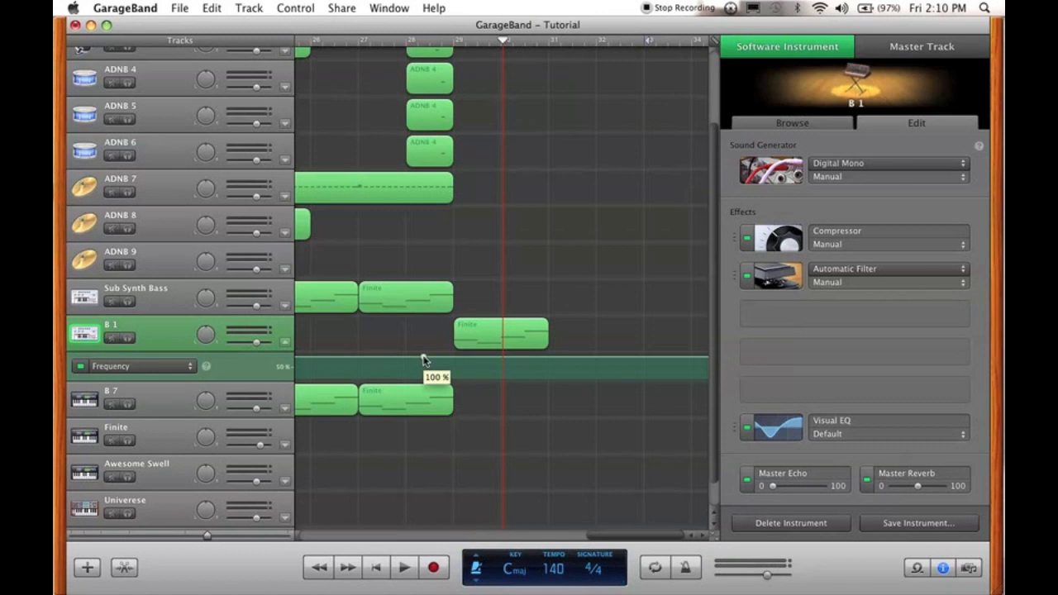
left_click_drag(422, 359, 441, 361)
Automate the filter Mode on the B 1 track so it jumps to its highest setting at bar 28
left_click(78, 371)
left_click(107, 383)
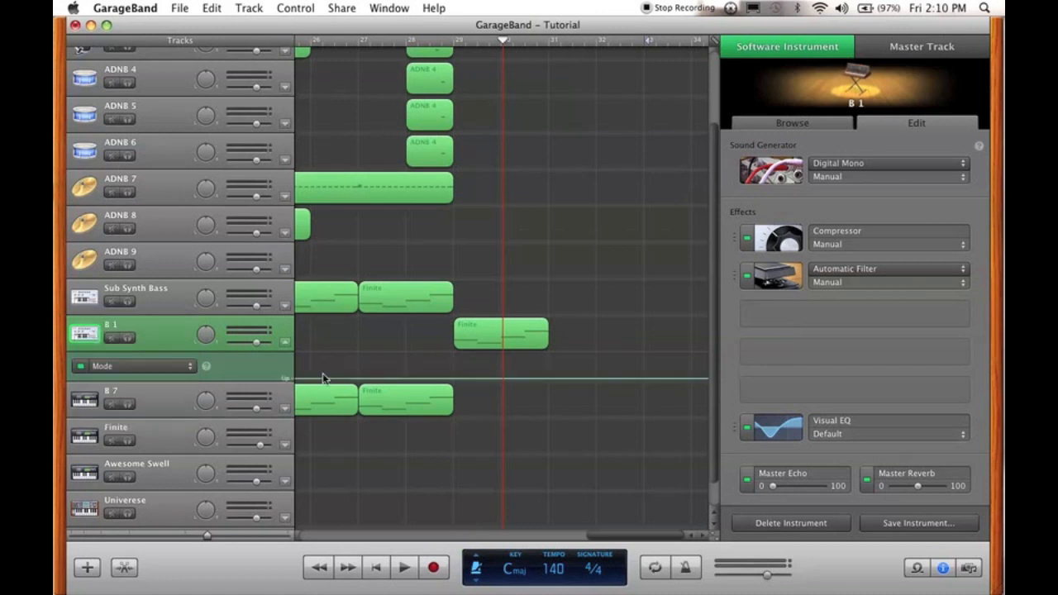
mouse_move(406, 377)
left_mouse_down()
mouse_move(406, 356)
mouse_move(408, 365)
left_mouse_up()
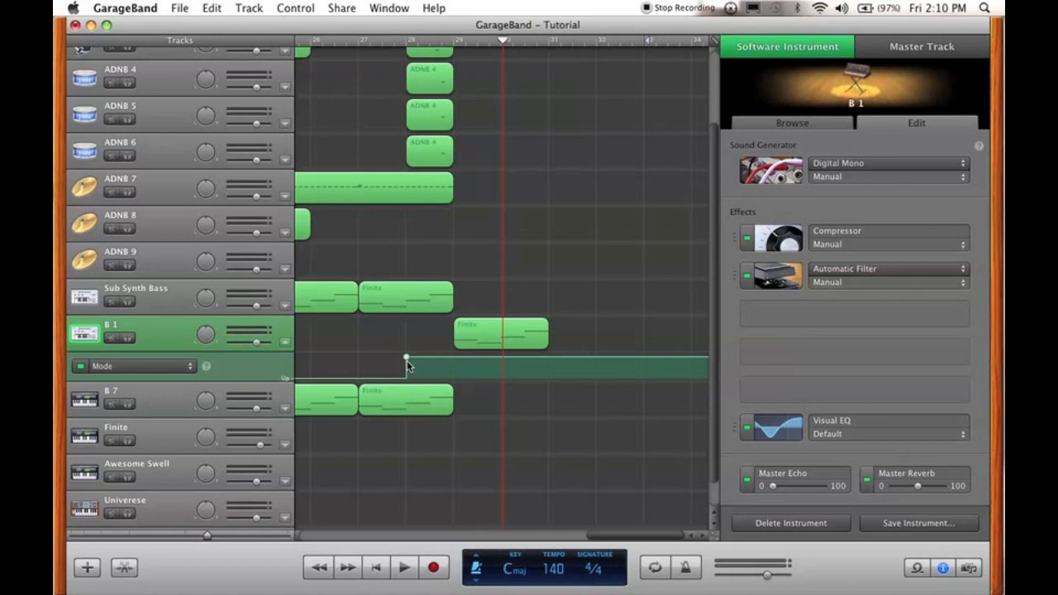
Add Speed automation points to the B 1 track before bar 29 and raise the second one slightly
left_click(188, 364)
left_click(118, 383)
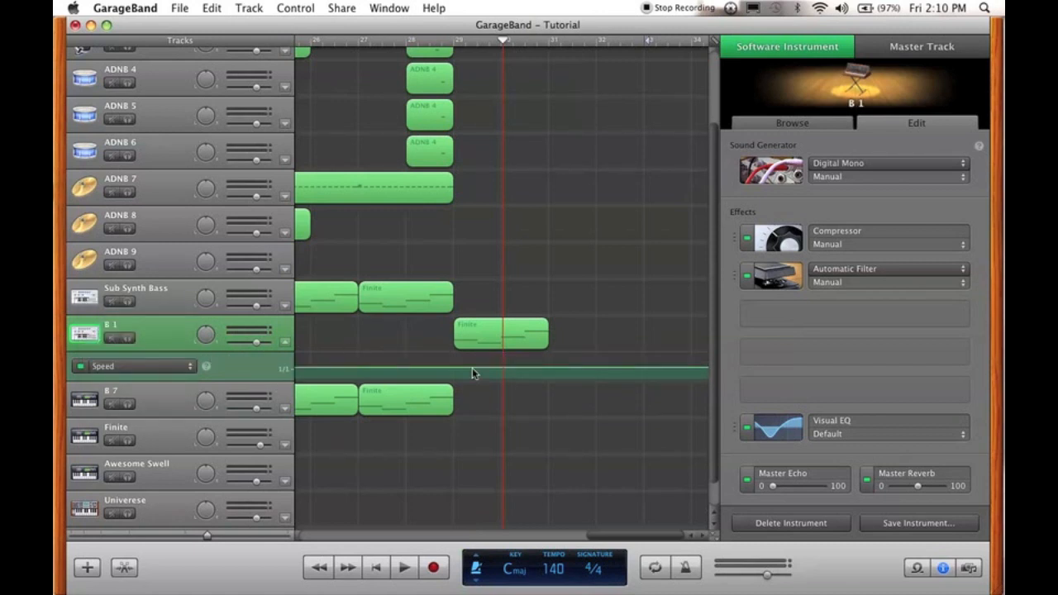
left_click_drag(418, 373, 420, 369)
Play back the B 1 part and lower its second Speed automation point level with the first
key("Left")
key("space")
key("Left")
key("Left")
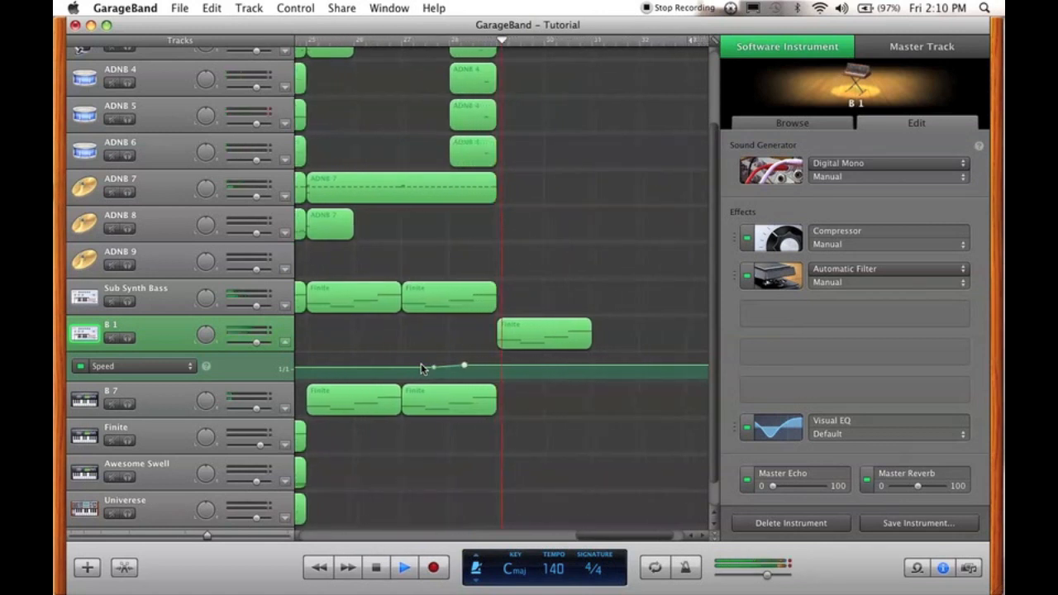
key("space")
left_click_drag(444, 366, 446, 369)
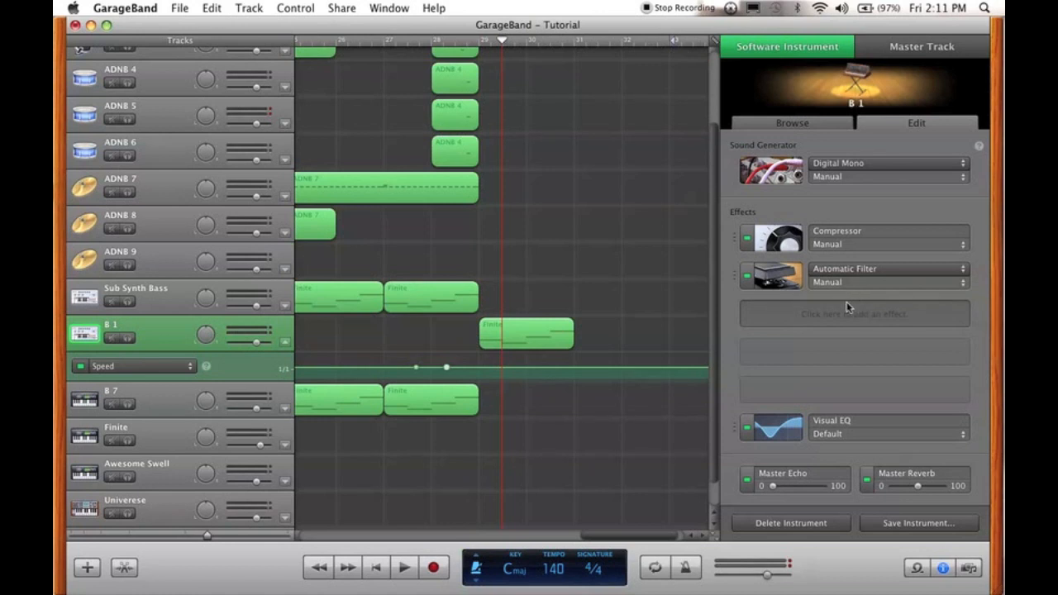
key("a")
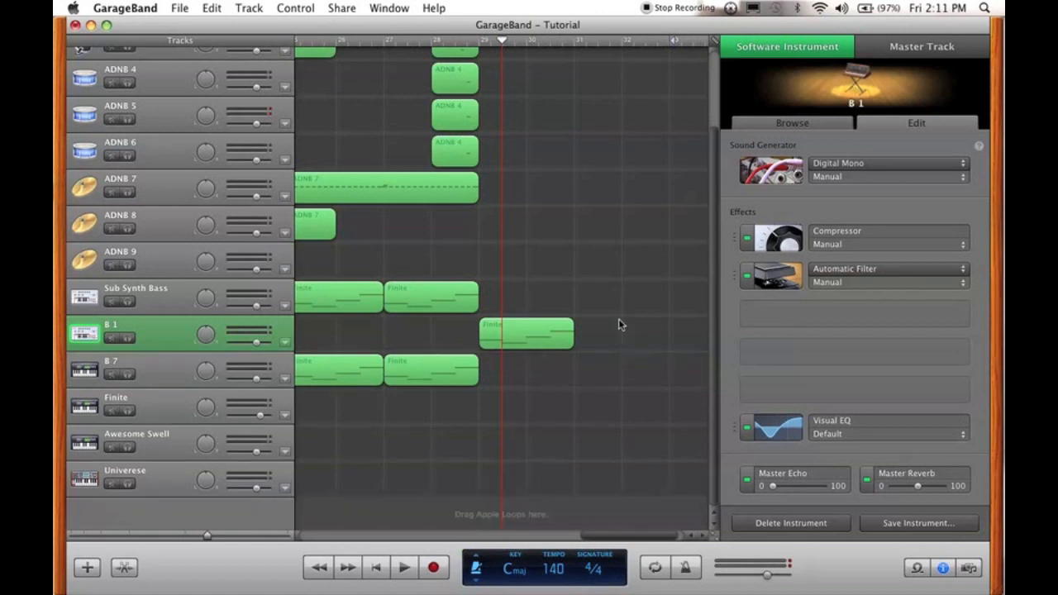
Split the B 1 track's Finite region halfway through bar 29
left_click(503, 330)
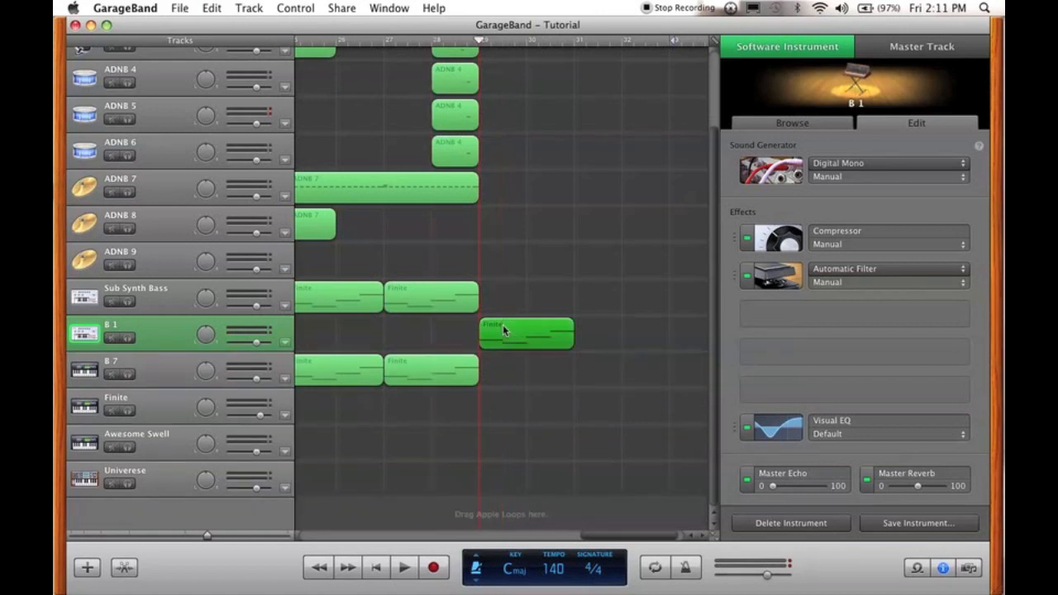
left_click(503, 40)
key("super+t")
left_click(530, 166)
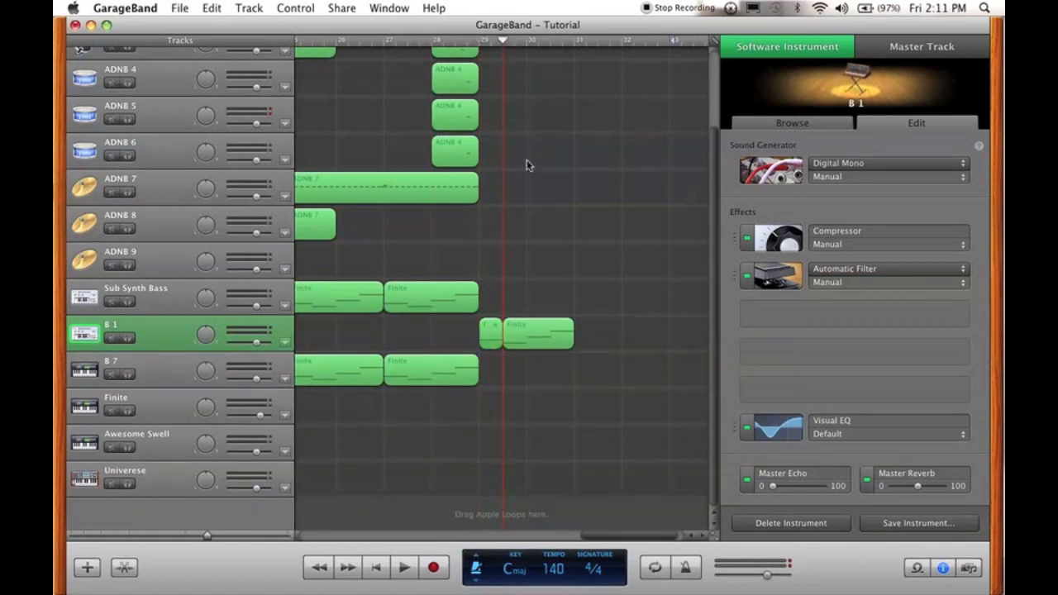
Duplicate the B 1 track and move the longer piece of the split region onto the copy
key("super+d")
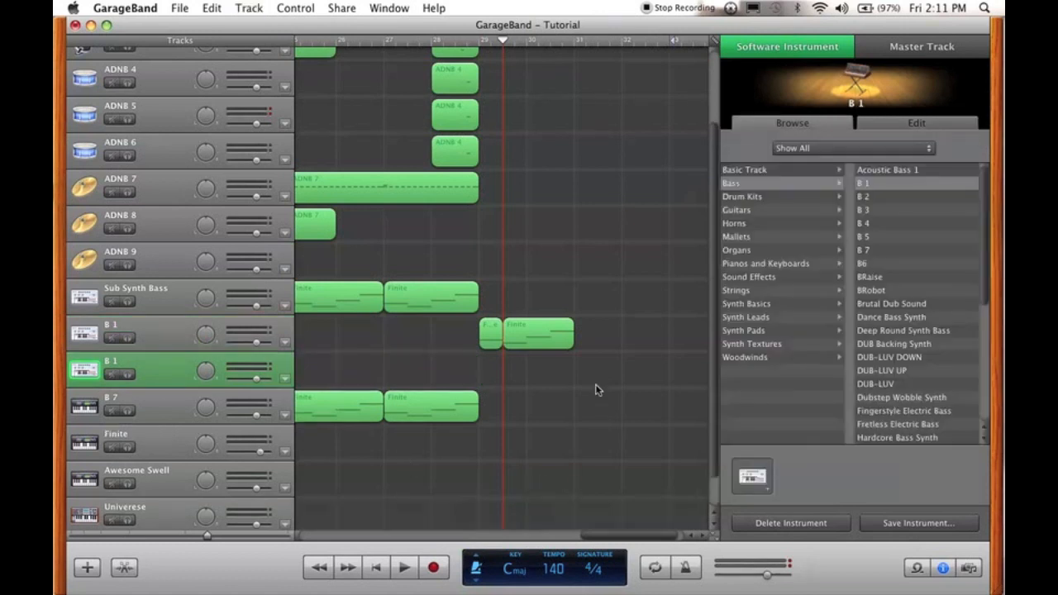
key("space")
left_click_drag(506, 334, 499, 362)
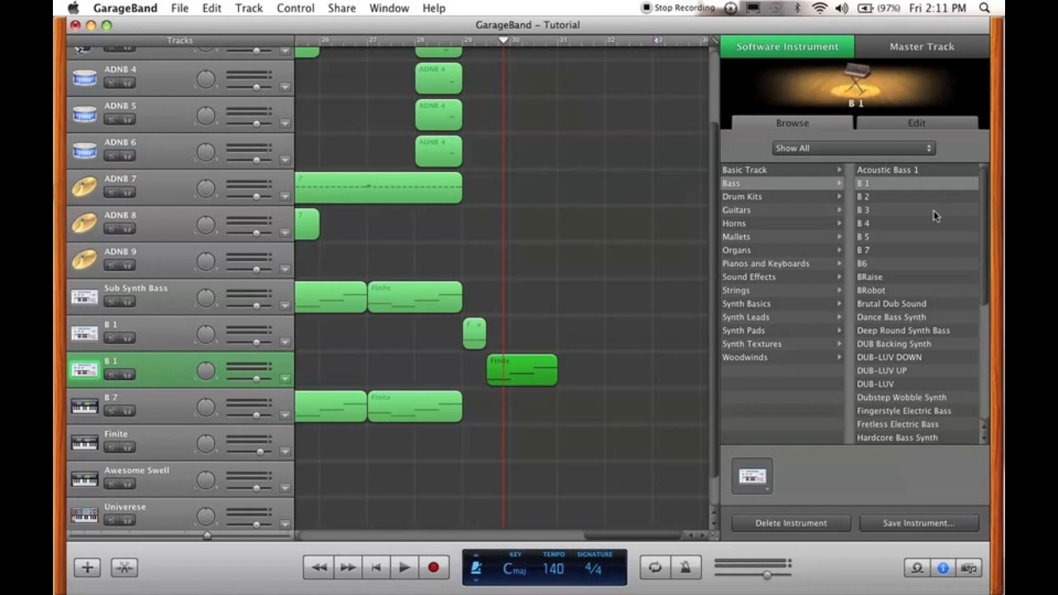
Check the duplicated B 1 track's Automatic Filter settings and slightly raise its second Speed automation point
left_click(907, 124)
left_click(777, 276)
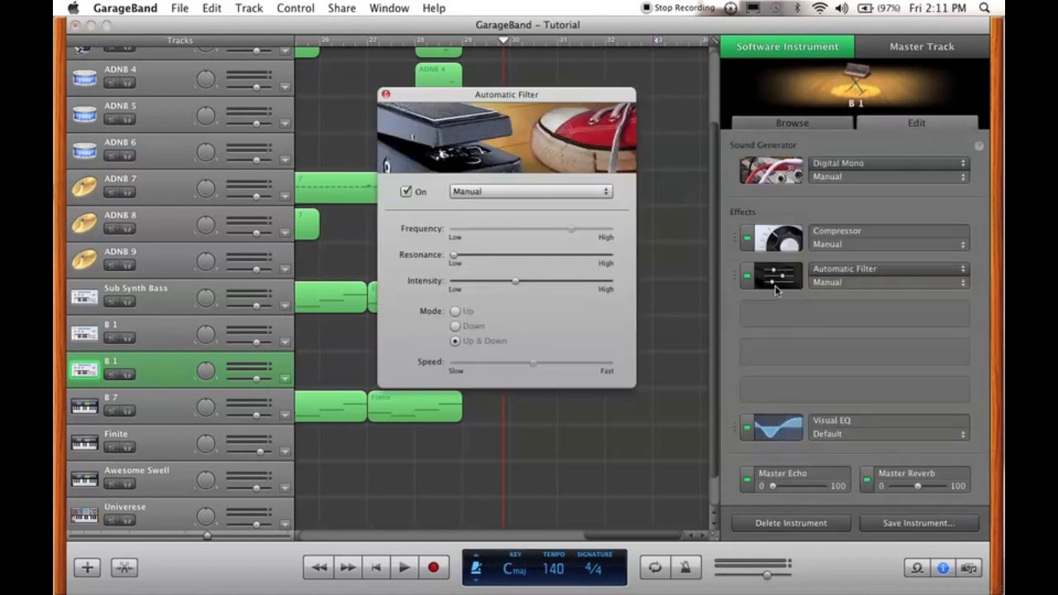
left_click(385, 95)
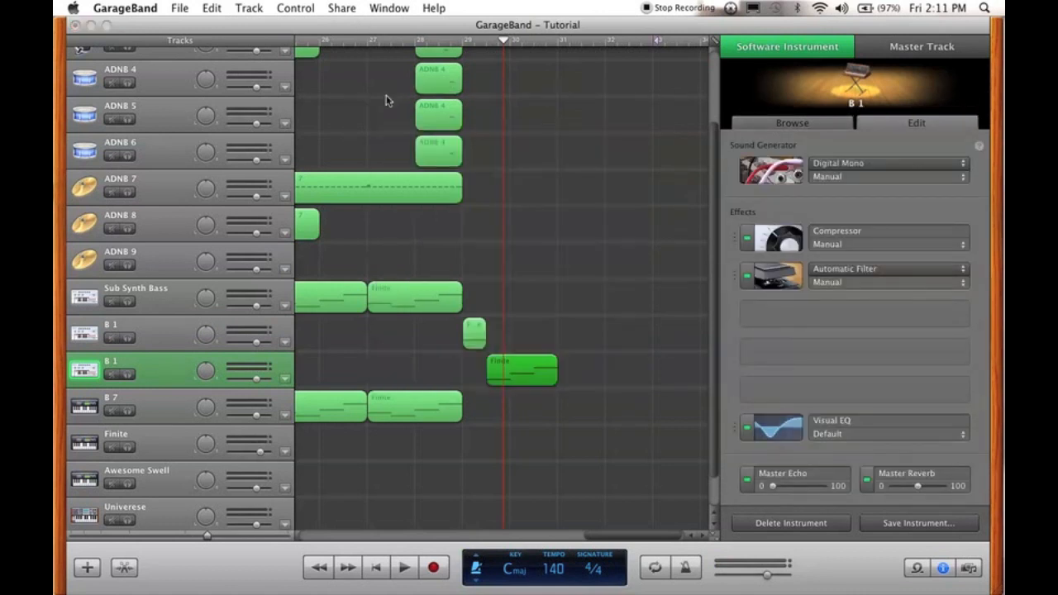
left_click(284, 378)
left_click(138, 402)
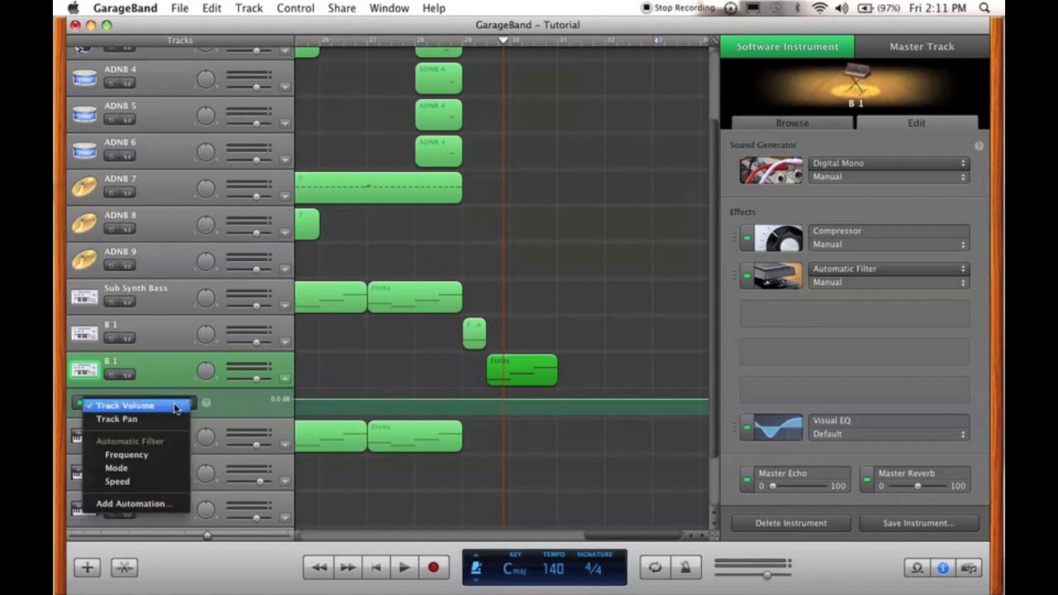
left_click(124, 481)
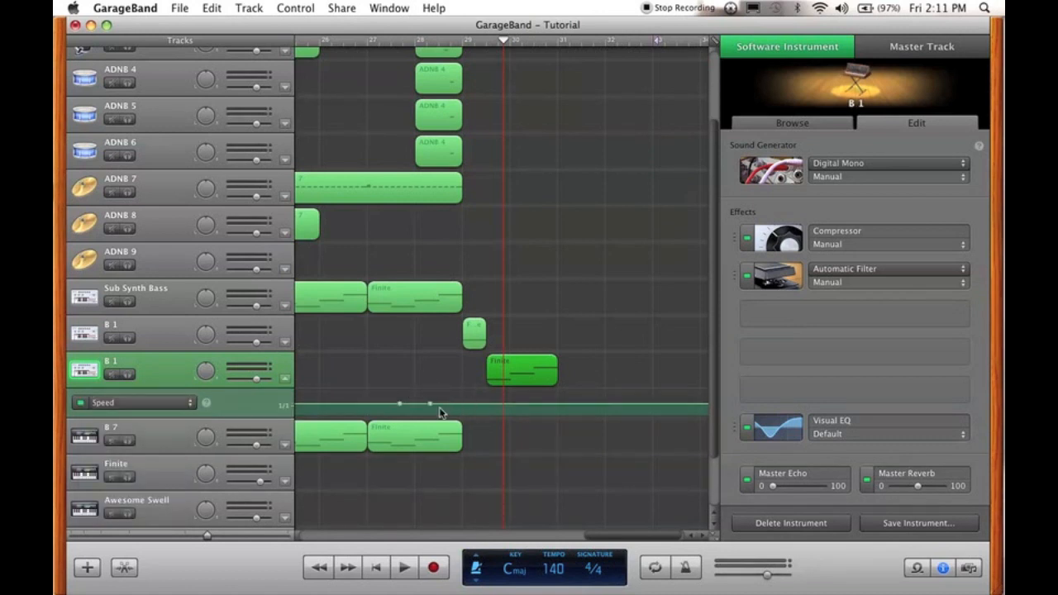
left_click(430, 404)
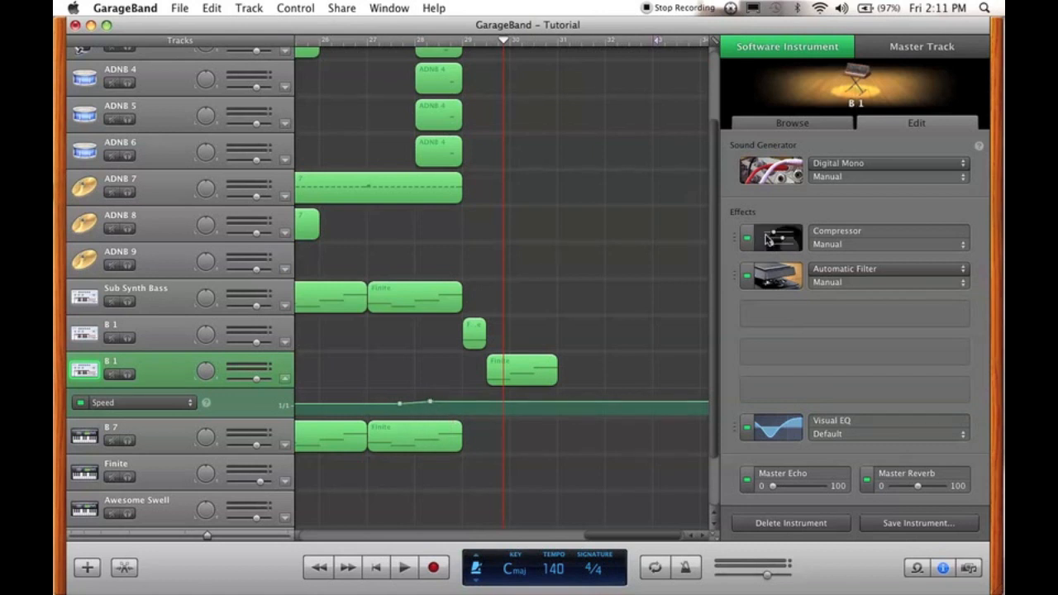
Slightly lower the same Compressor setting on both the duplicated and the original B 1 track
left_click(777, 238)
left_click(504, 307)
left_click_drag(505, 309, 500, 307)
key("Up")
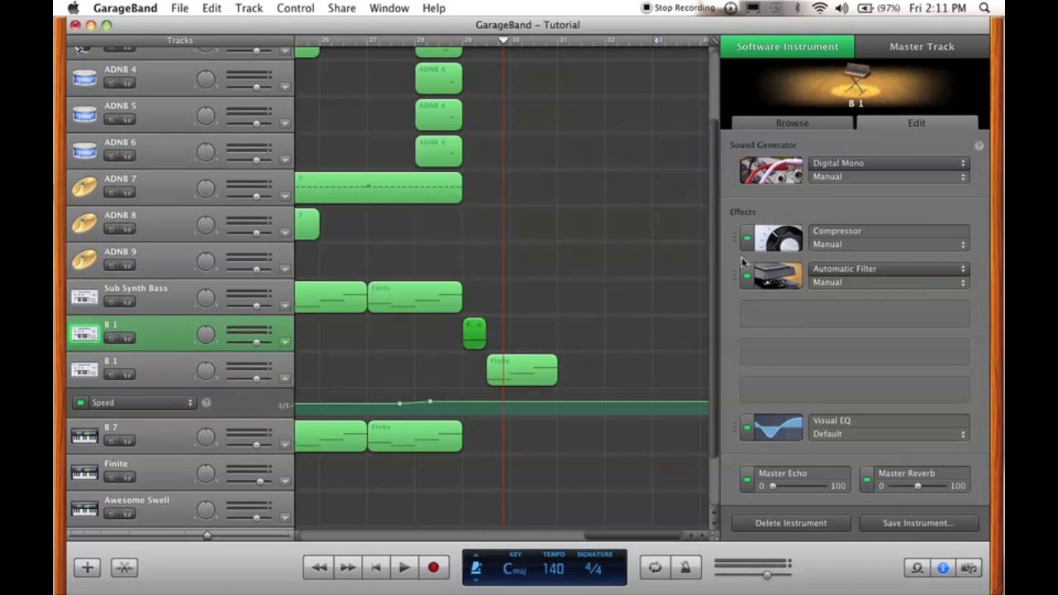
left_click(777, 238)
left_click_drag(507, 307, 499, 307)
left_click(385, 94)
left_click(585, 324)
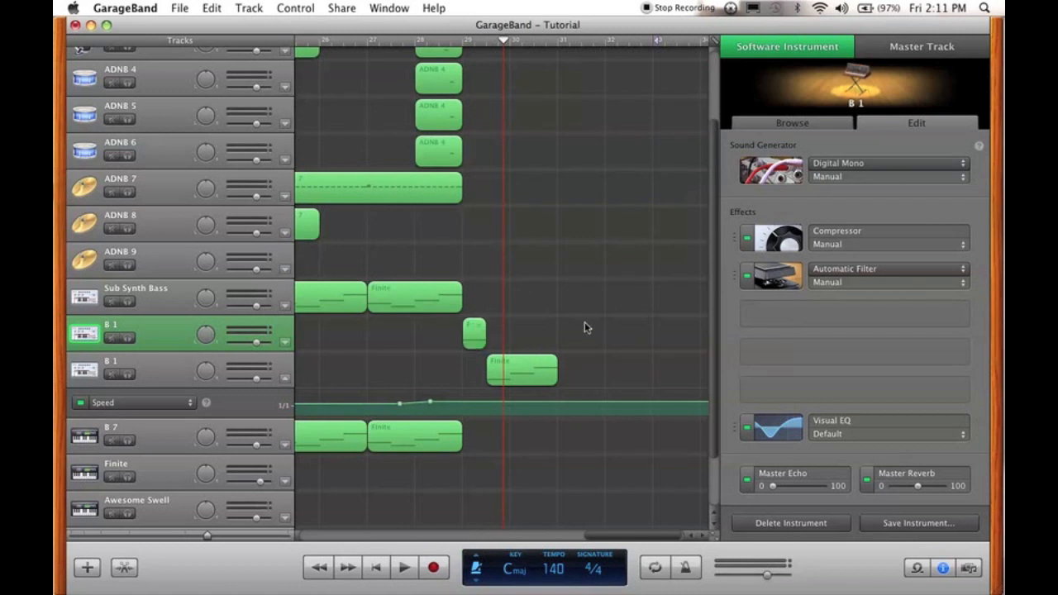
Hide the duplicated B 1 track's automation and play back the two split pieces
key("Down")
key("a")
key("Left")
key("space")
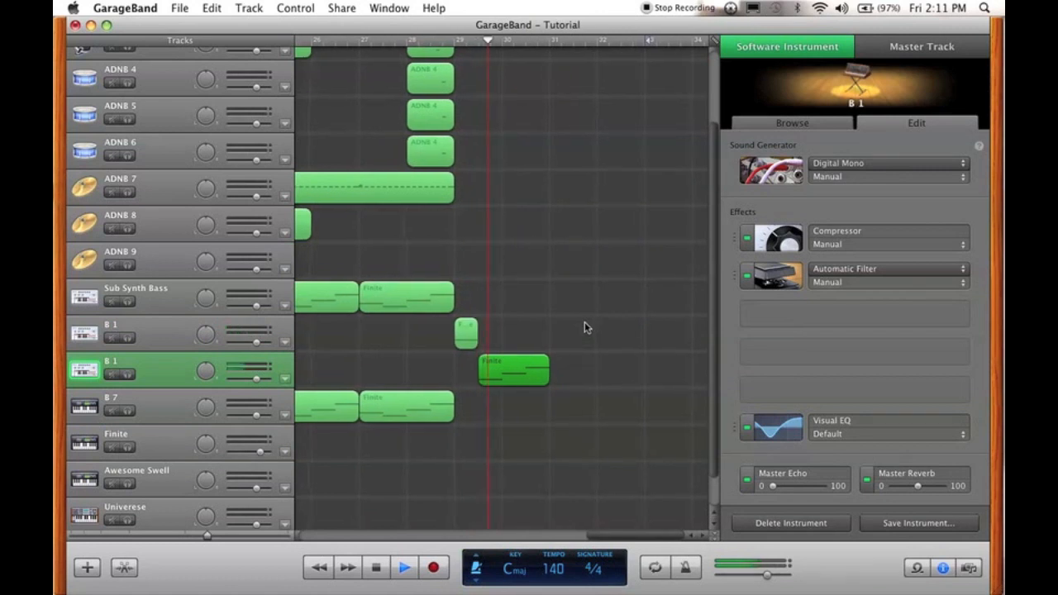
key("space")
Split the longer piece at bar 30 and halfway through bar 30, and move the middle part to the original B 1 track
key("super+t")
left_click(524, 43)
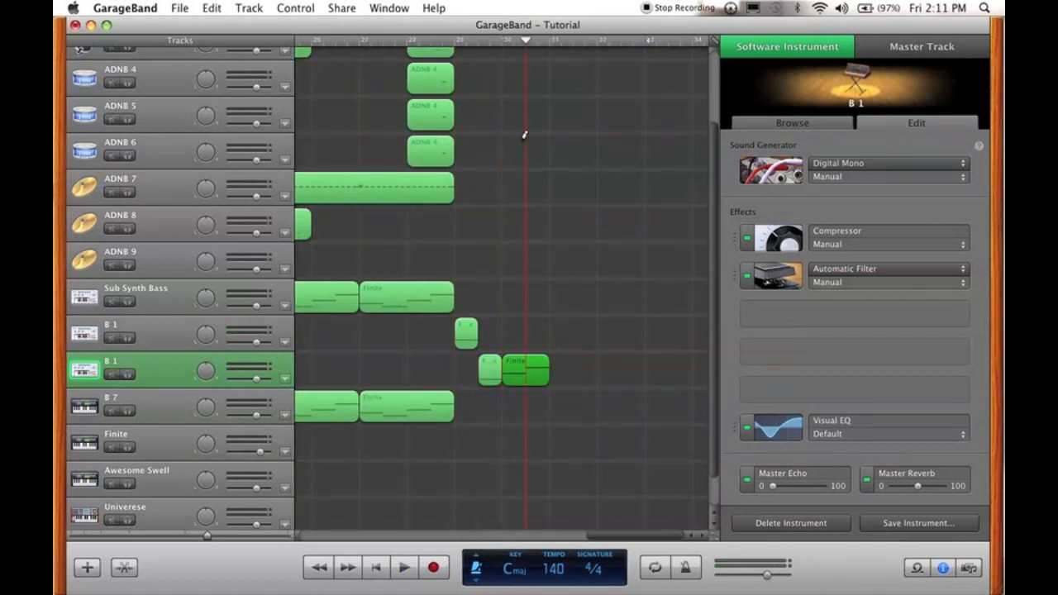
key("super+t")
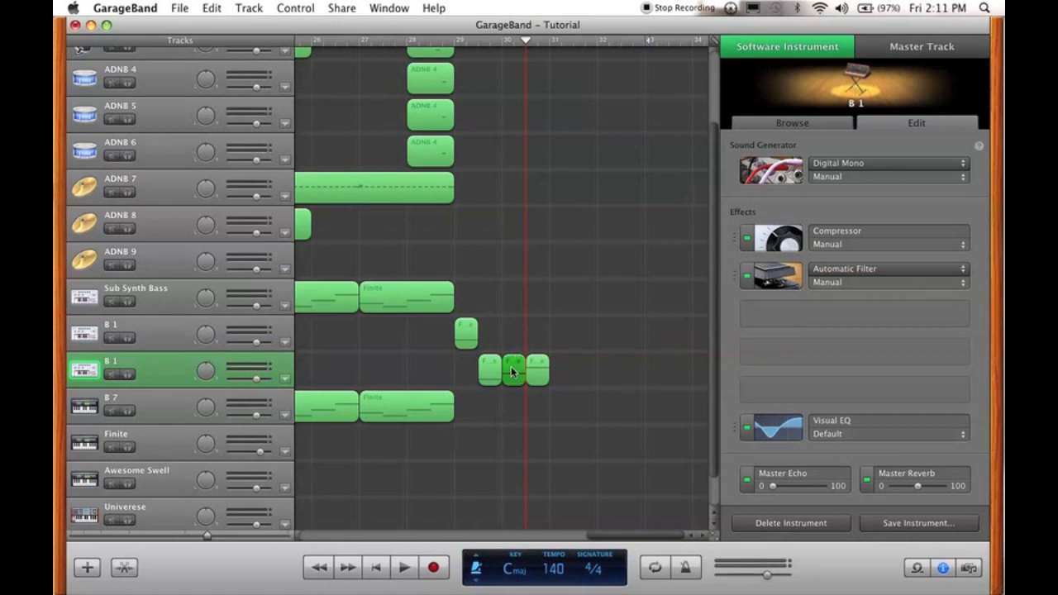
left_click_drag(516, 361, 514, 330)
Duplicate the second B 1 track and move the last piece onto the new copy
left_click(165, 362)
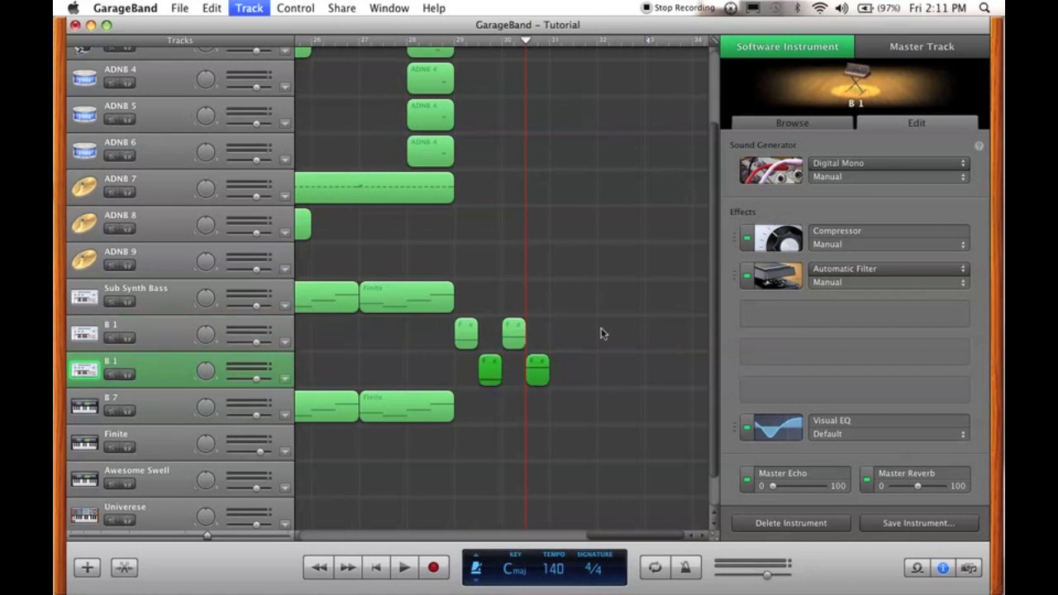
key("super+d")
left_click_drag(537, 372, 538, 414)
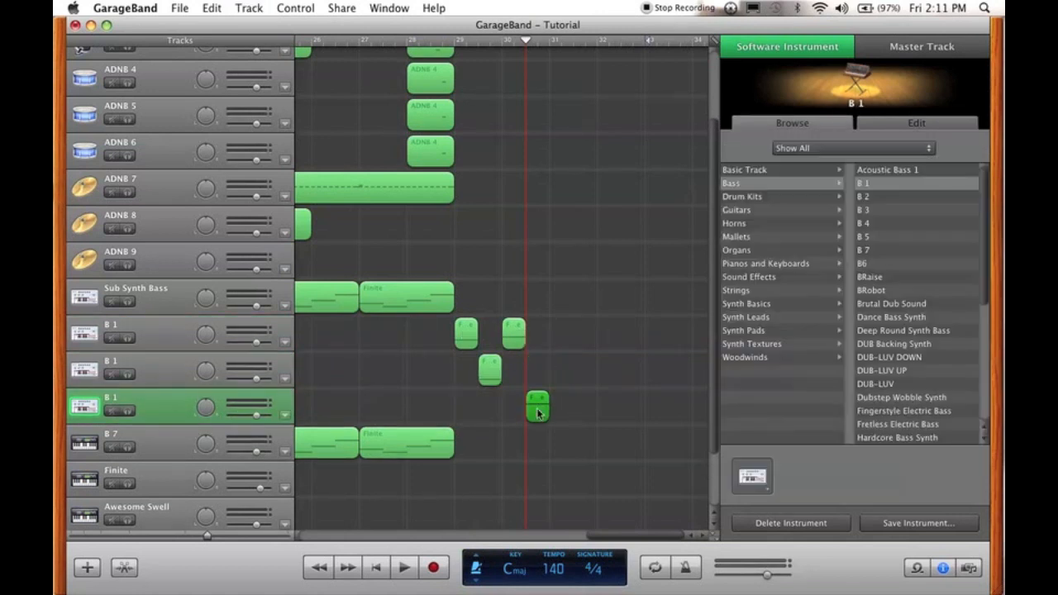
Lower the Digital Mono Harmonics on the third B 1 track nearly to the Less end
left_click(897, 130)
left_click(781, 169)
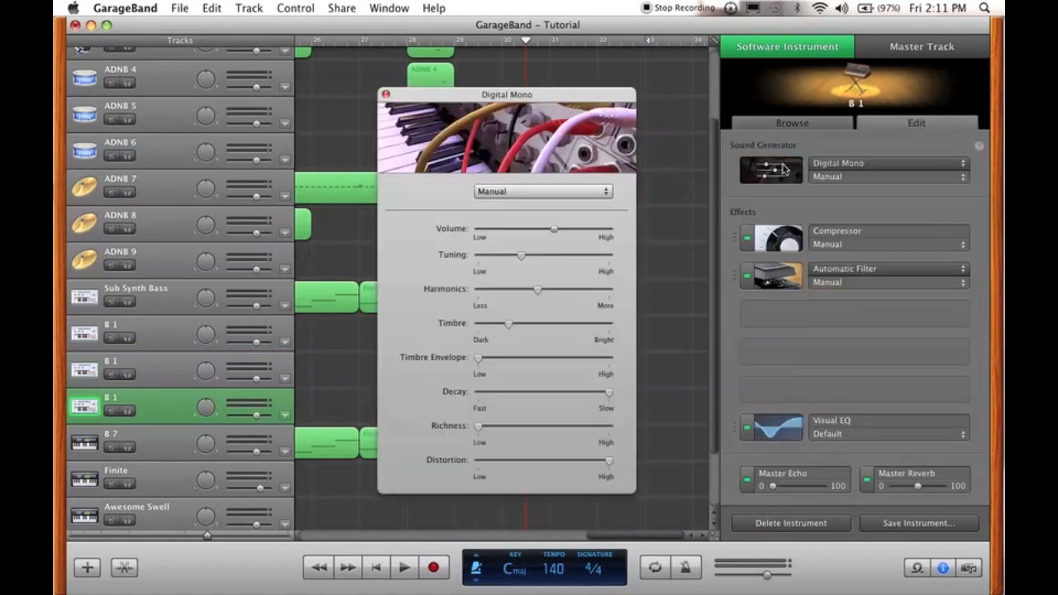
left_click_drag(537, 291, 480, 291)
left_click(384, 94)
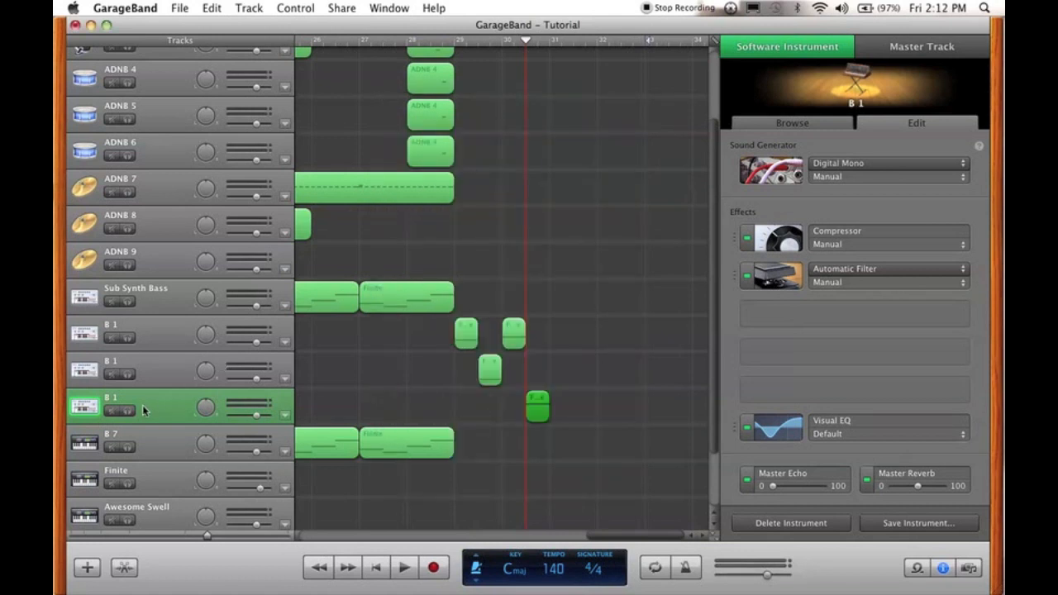
Raise the second Speed automation point on the third B 1 track and play back the bass sequence
key("a")
left_click(124, 441)
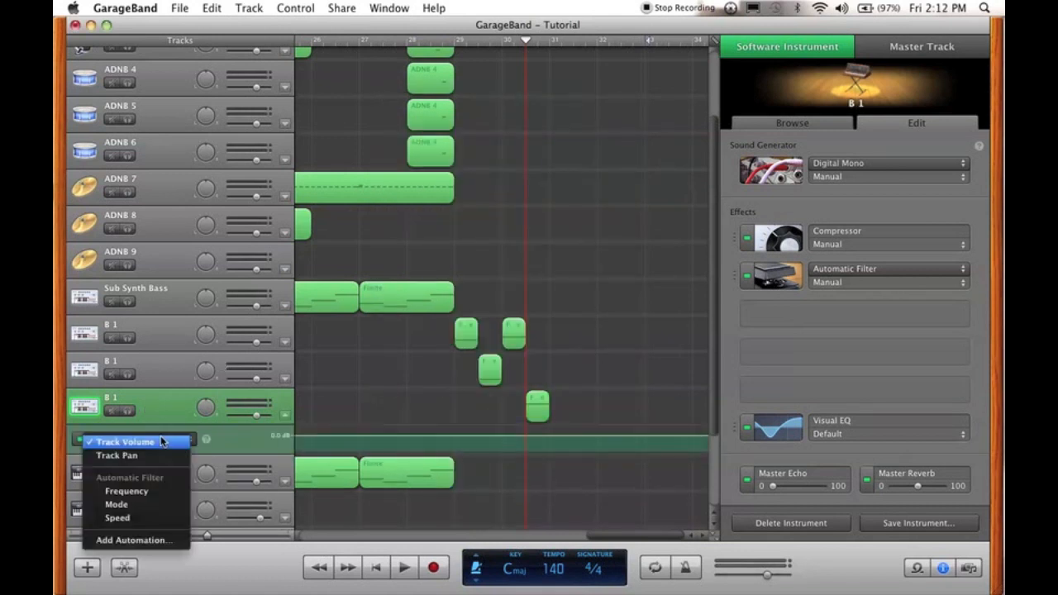
left_click(130, 518)
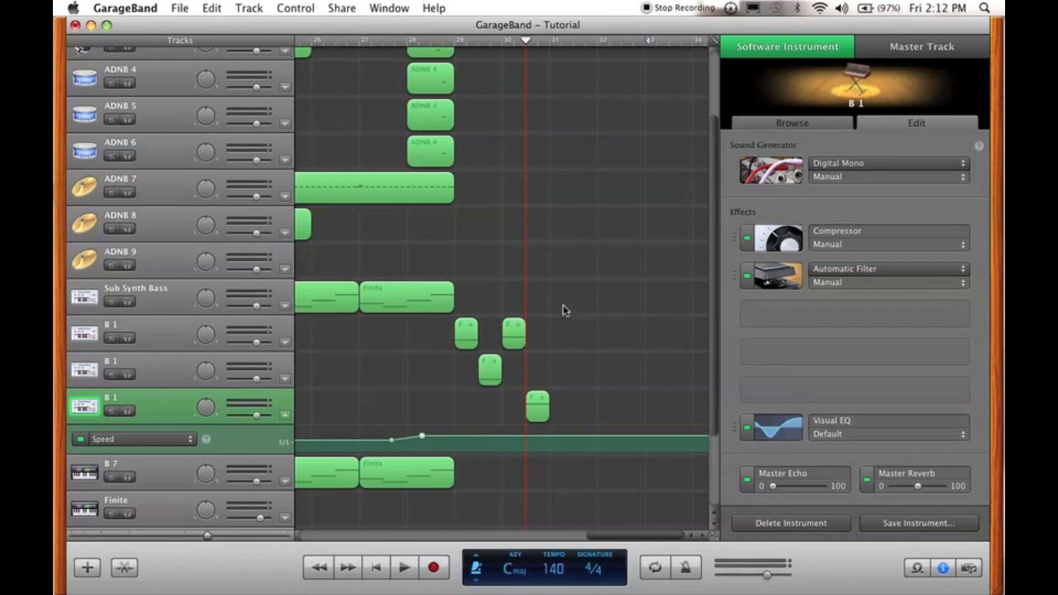
key("a")
key("space")
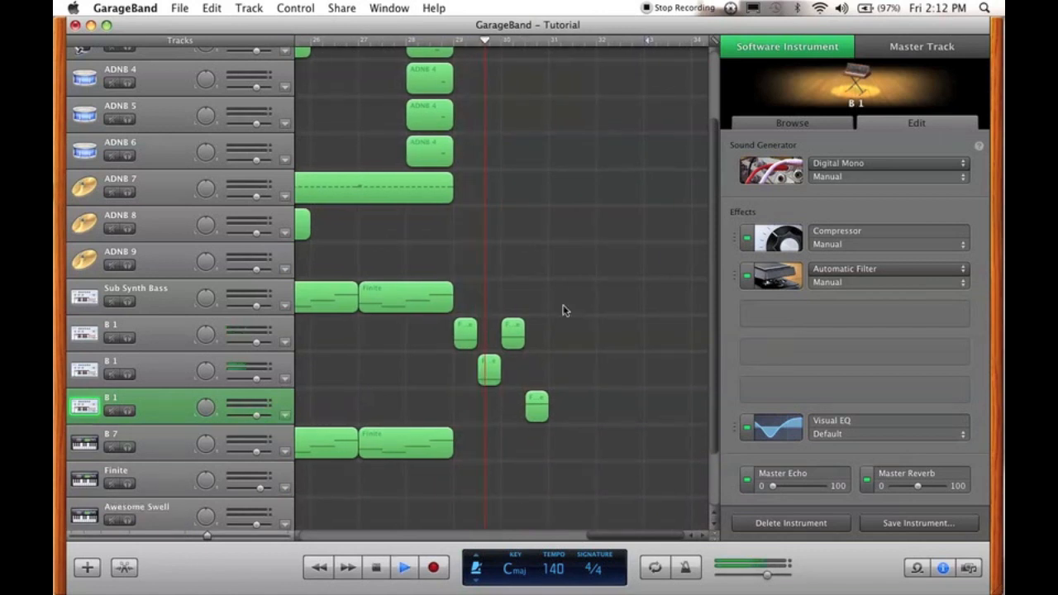
key("space")
Copy the Sub Synth Bass region to bar 29 and repeat it with the B 1 pieces from bar 31
left_click_drag(378, 293, 471, 292)
left_click_drag(607, 434, 562, 298)
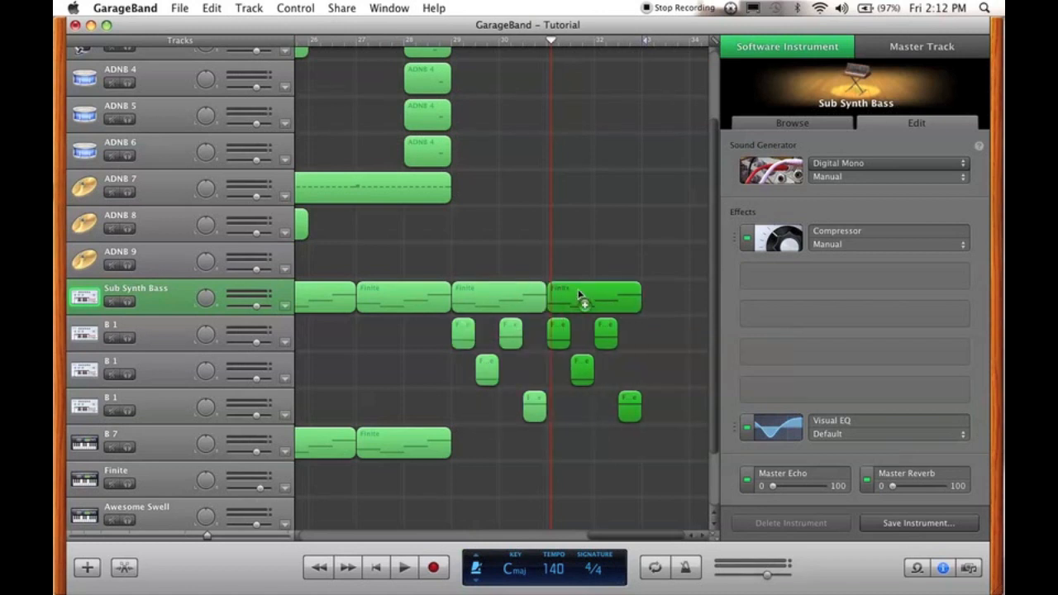
Fill bars 29 to 32 with copies of the drum regions on tracks ADNB 1 to ADNB 8
scroll(574, 197, "left", 3)
scroll(574, 197, "left", 10)
scroll(573, 197, "up", 3)
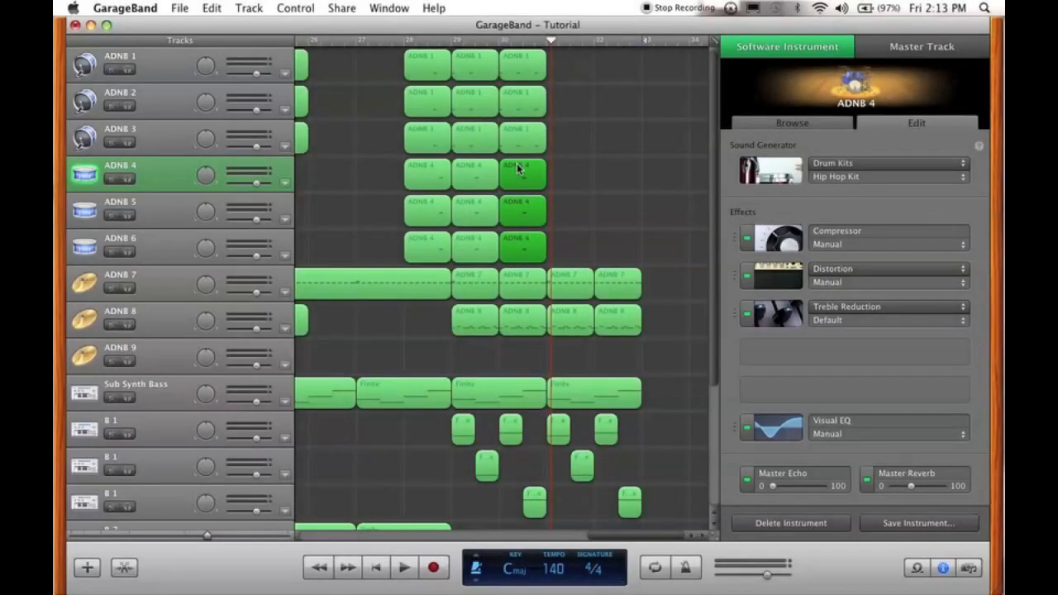
left_click_drag(572, 254, 573, 60)
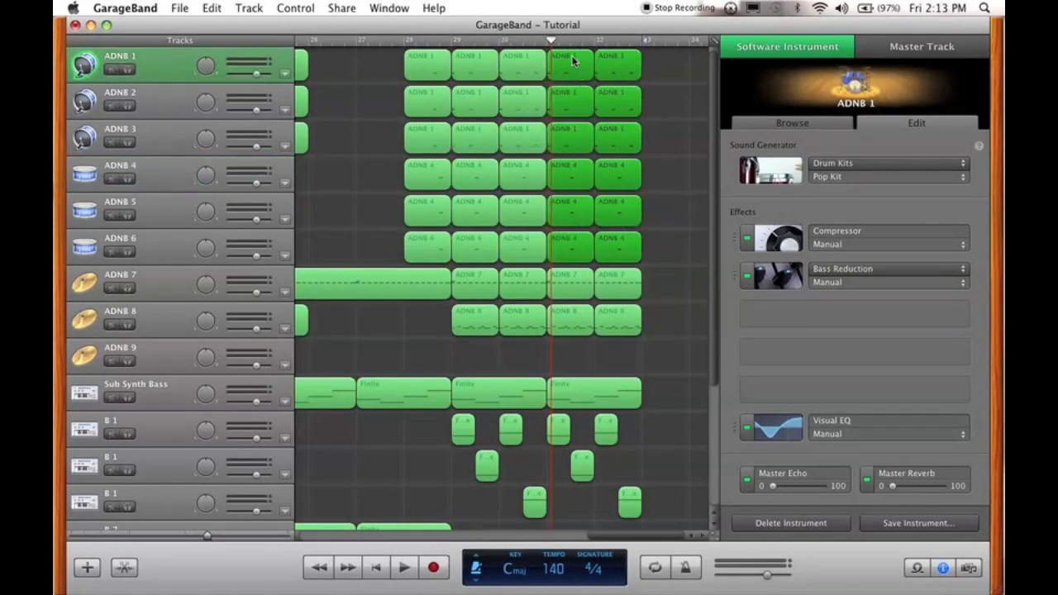
left_click(688, 162)
Play back the extended bass and drum section up to bar 33
scroll(678, 244, "down", 5)
key("Left")
key("Left")
key("Left")
key("space")
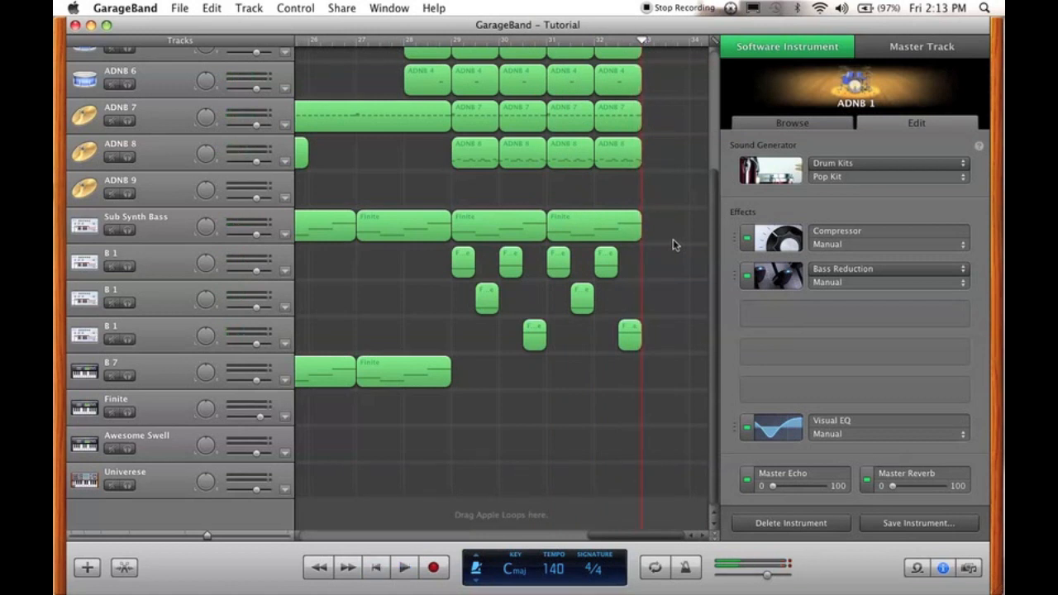
Add a software instrument track and place it directly below the third B 1 track
left_click(138, 306)
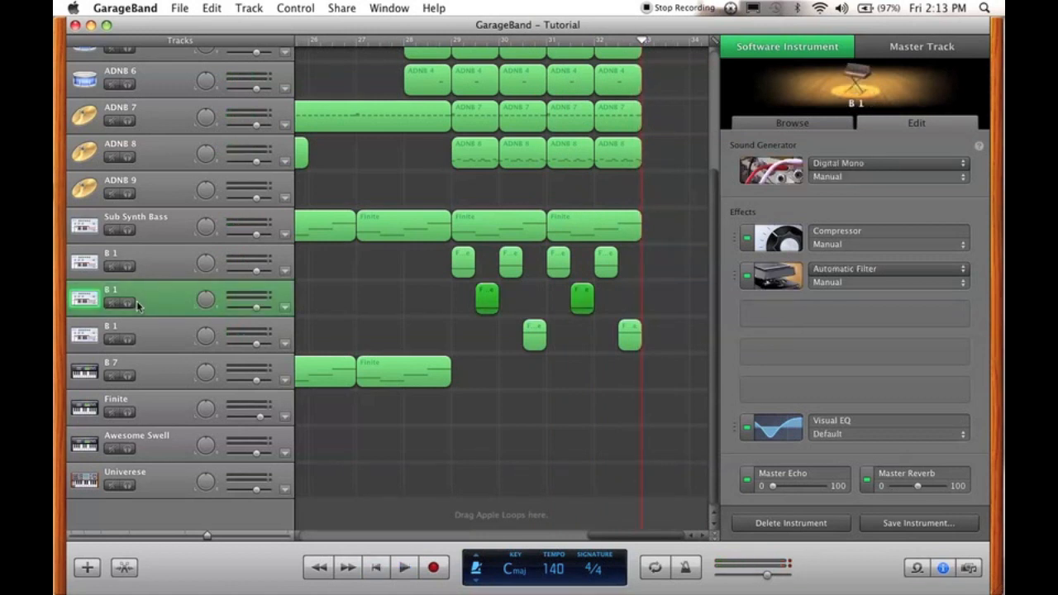
left_click(86, 567)
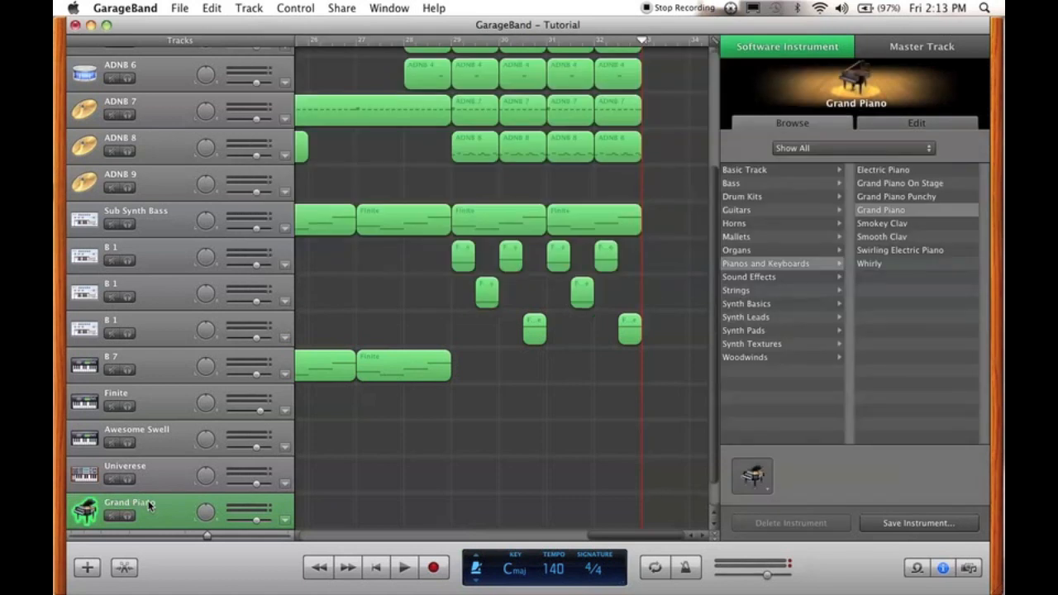
left_click_drag(148, 500, 144, 357)
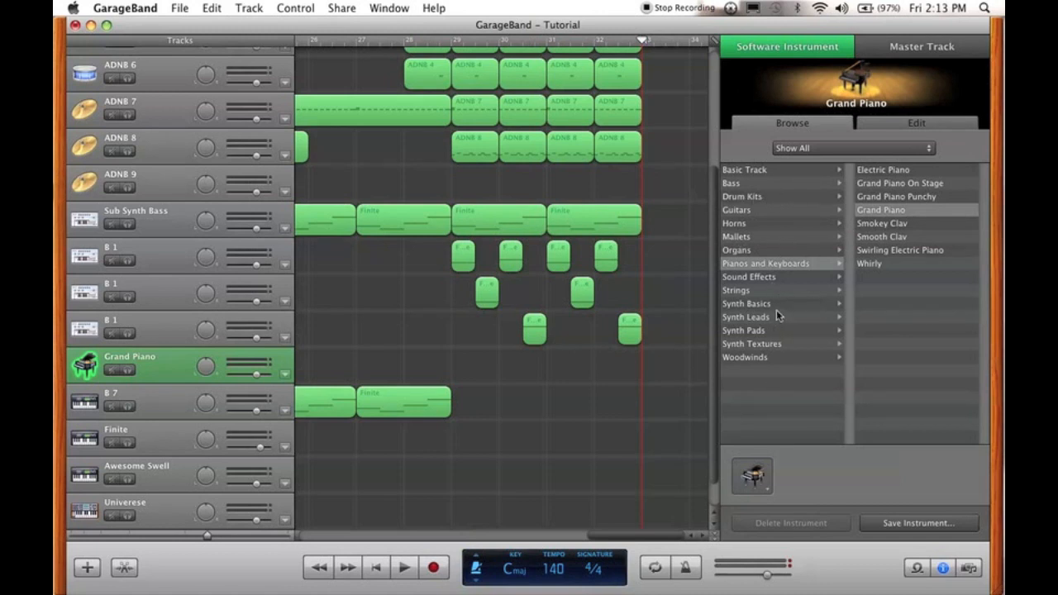
Assign the Hardstyle Bitch bass instrument to the new Grand Piano track
left_click(739, 183)
left_click(739, 184)
scroll(885, 221, "down", 5)
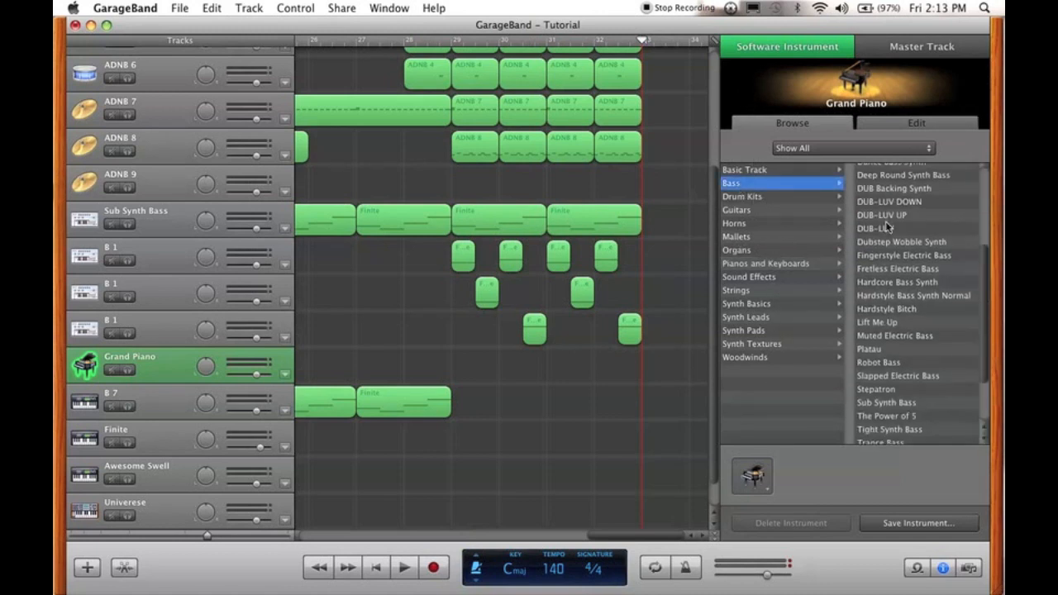
left_click(917, 280)
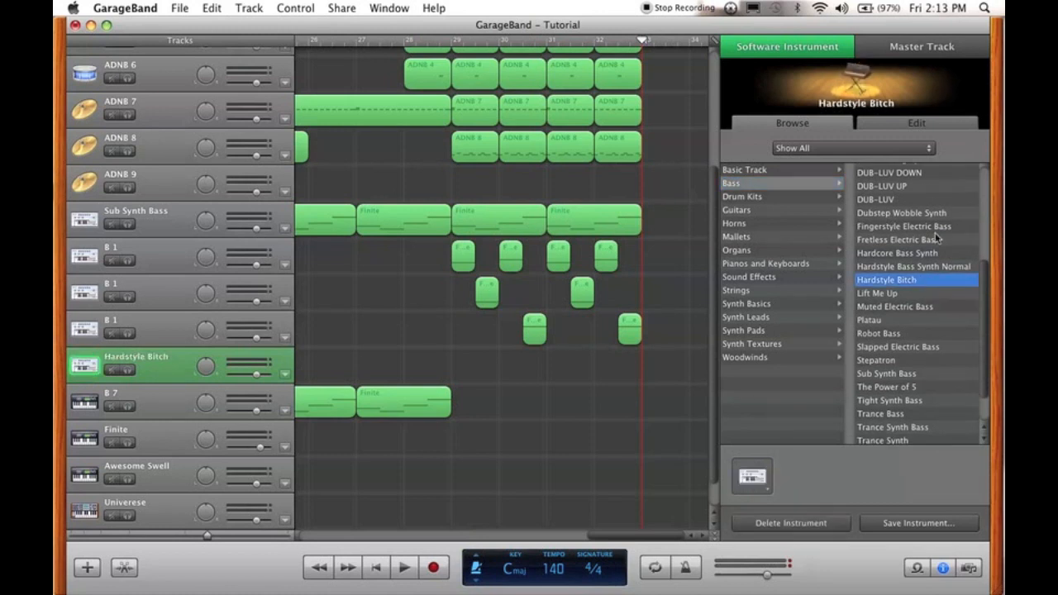
Lengthen the Glide slightly in the Hardstyle Bitch track's Analog Mono sound generator settings
left_click(909, 126)
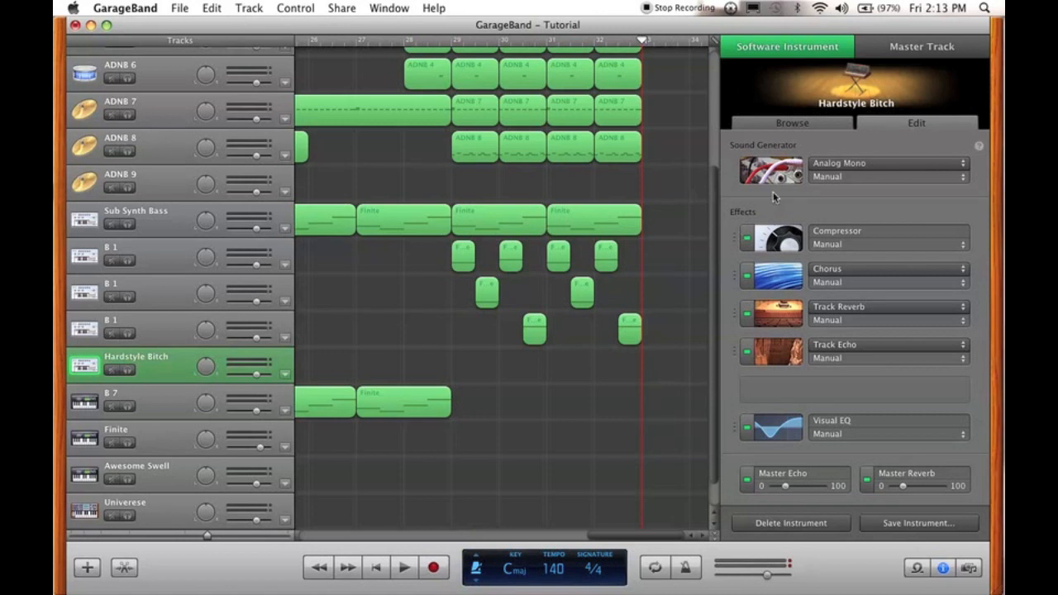
mouse_move(778, 181)
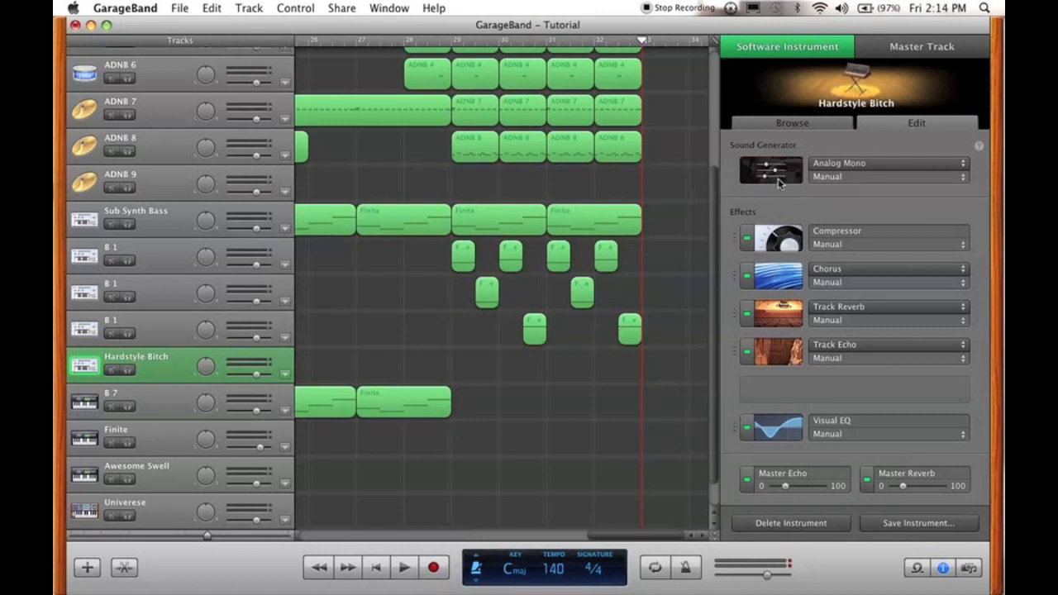
left_click(777, 183)
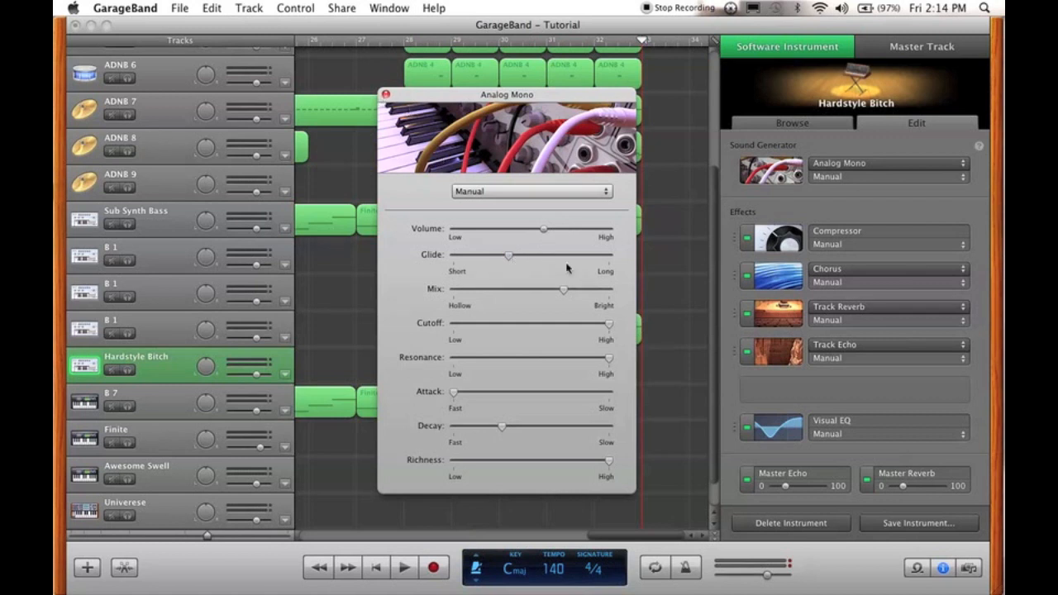
left_click_drag(508, 256, 529, 257)
left_click(385, 94)
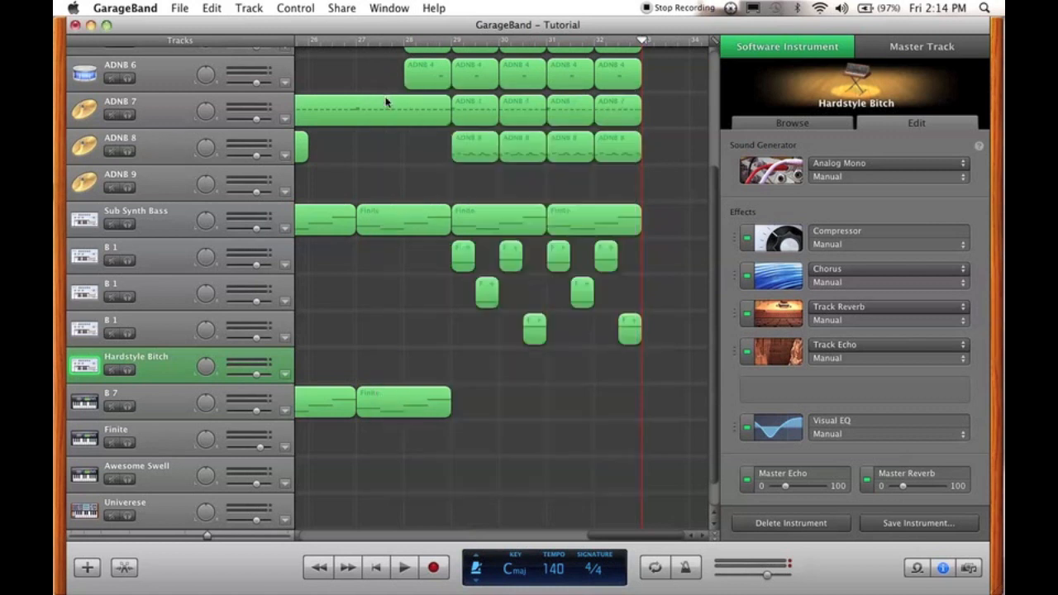
Move the second B 1 track's bar 31 piece onto the Hardstyle Bitch track and open it in the editor
left_click(582, 294)
left_click_drag(583, 294, 584, 364)
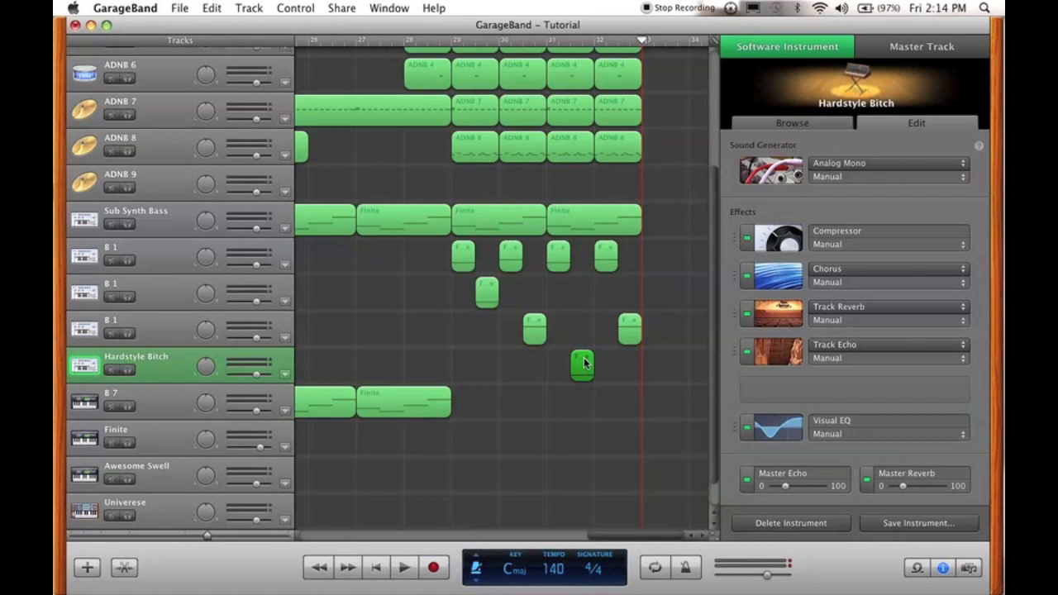
double_click(585, 359)
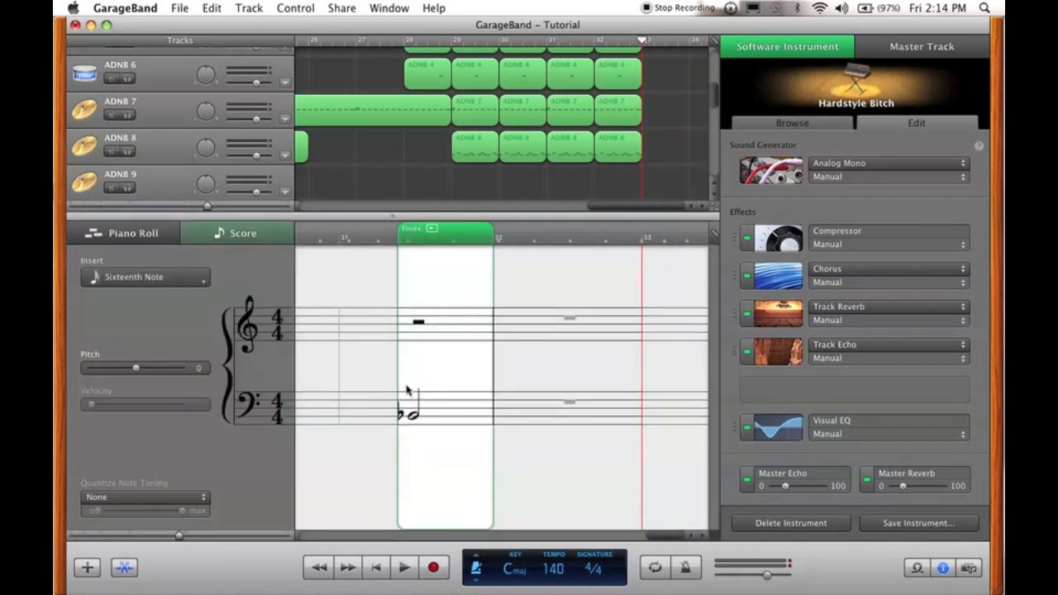
Raise the piece's note to the B-flat in the treble staff and insert a dotted quarter note B-flat in the bass staff
left_click(149, 284)
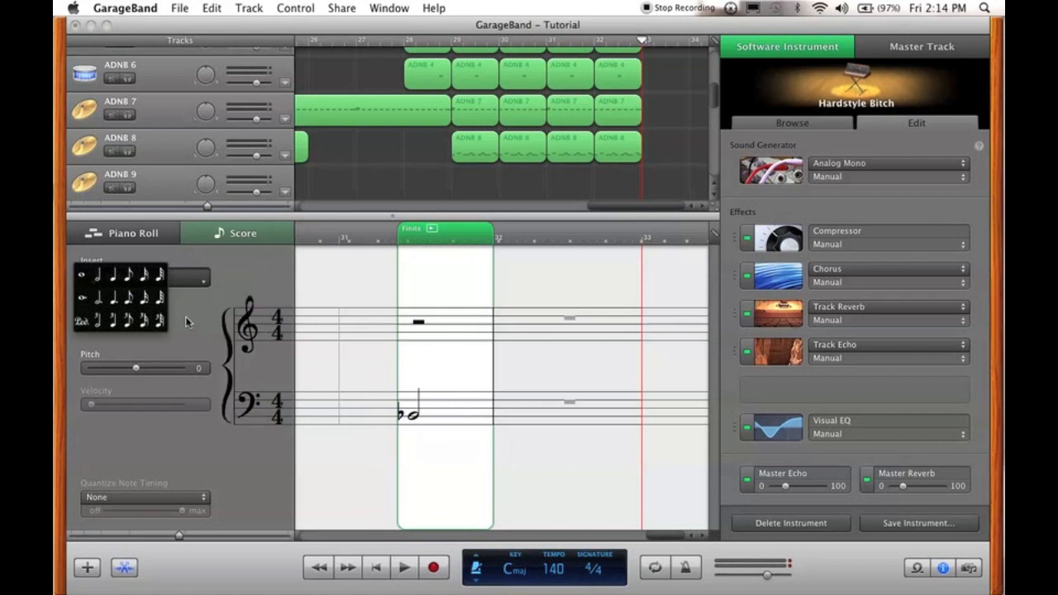
left_click(114, 279)
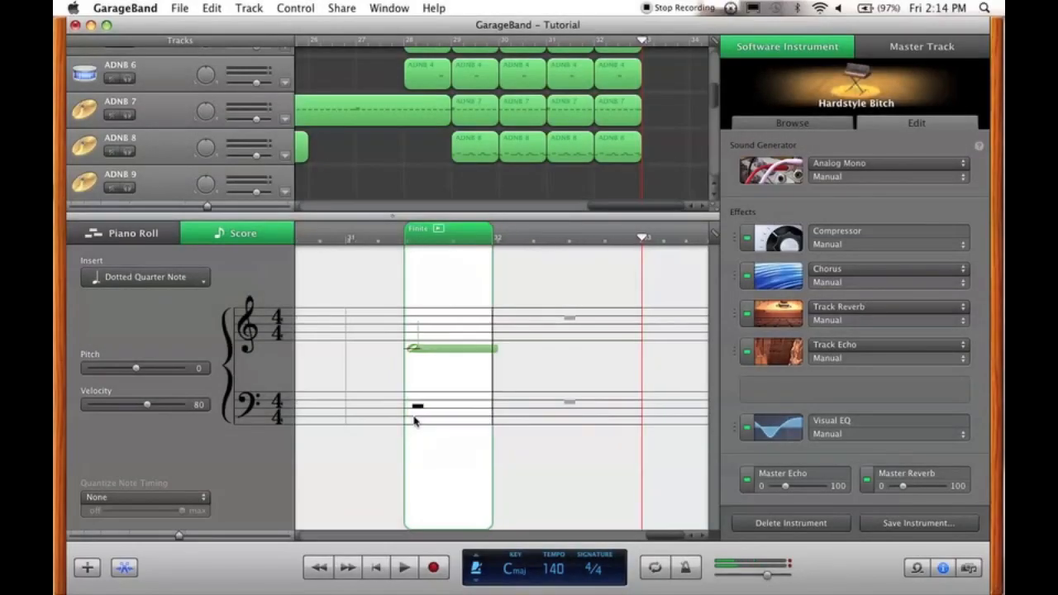
key("Up")
key("Up")
key("Up")
key("Up")
key("Up")
key("Up")
key("Up")
key("Up")
key("Up")
key("Up")
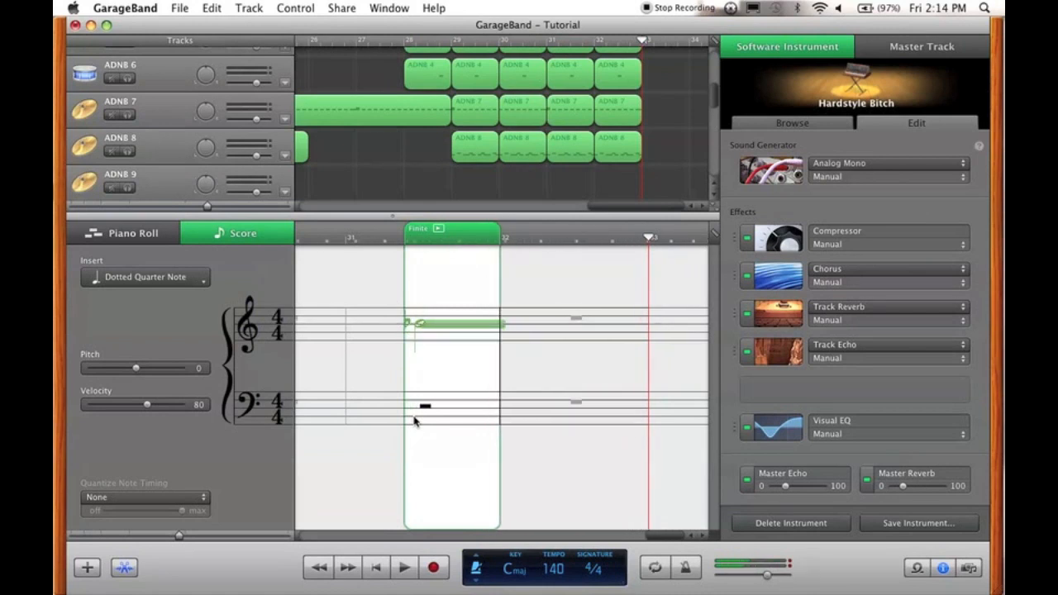
left_click(414, 421, "super")
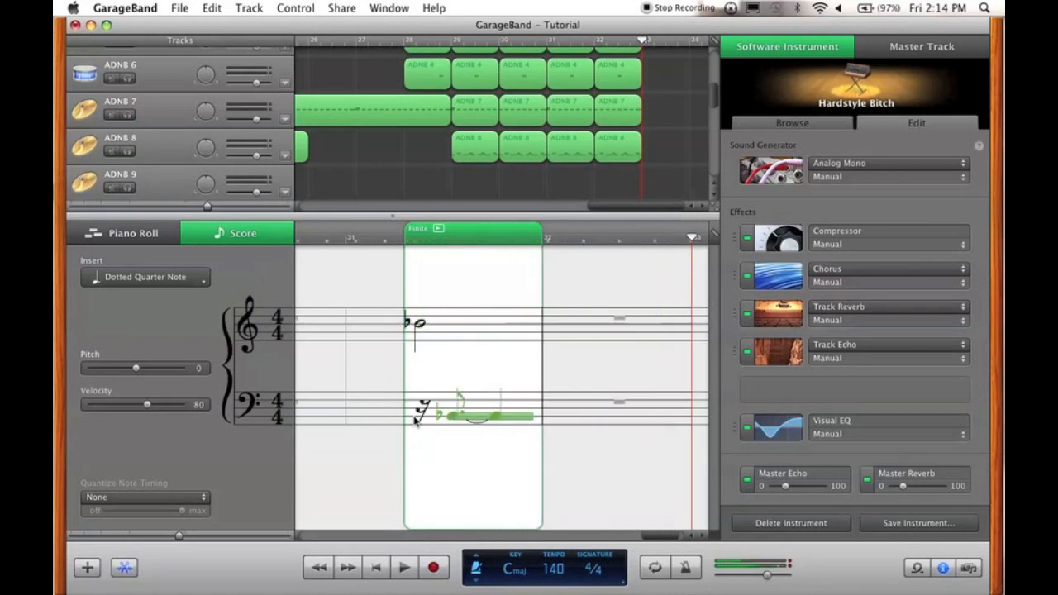
Copy the drum and bass regions of bars 29 to 32 to bar 33
left_click_drag(384, 482, 464, 322)
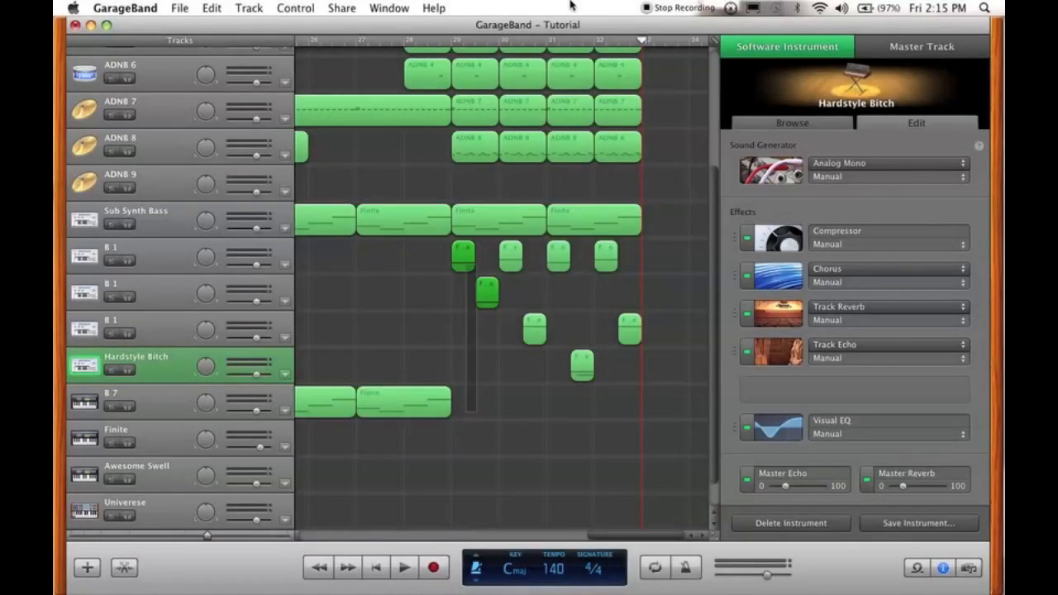
left_click_drag(570, 5, 661, 62)
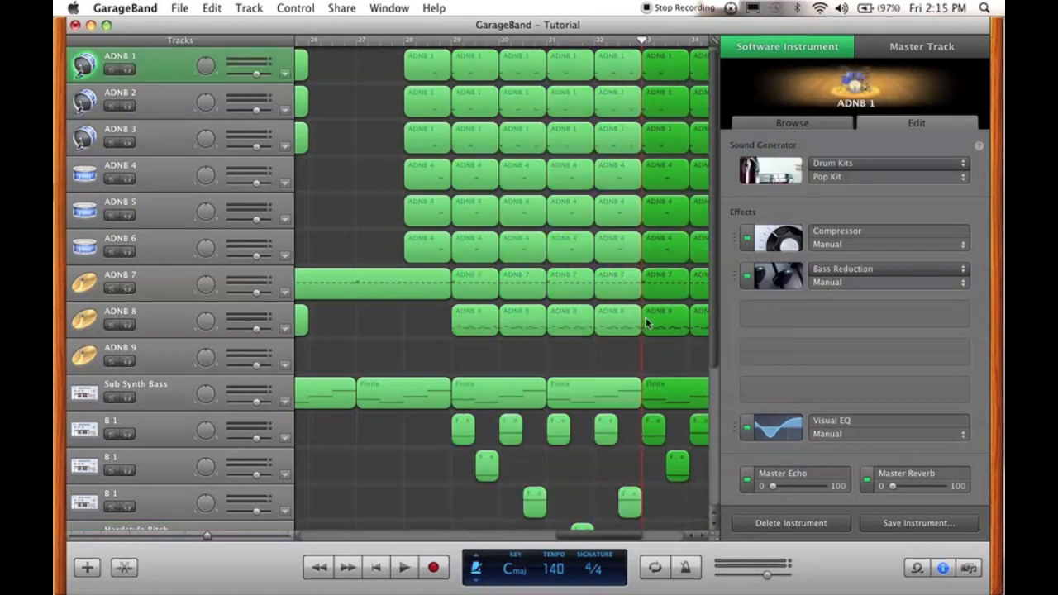
scroll(647, 321, "down", 6)
scroll(561, 380, "left", 2)
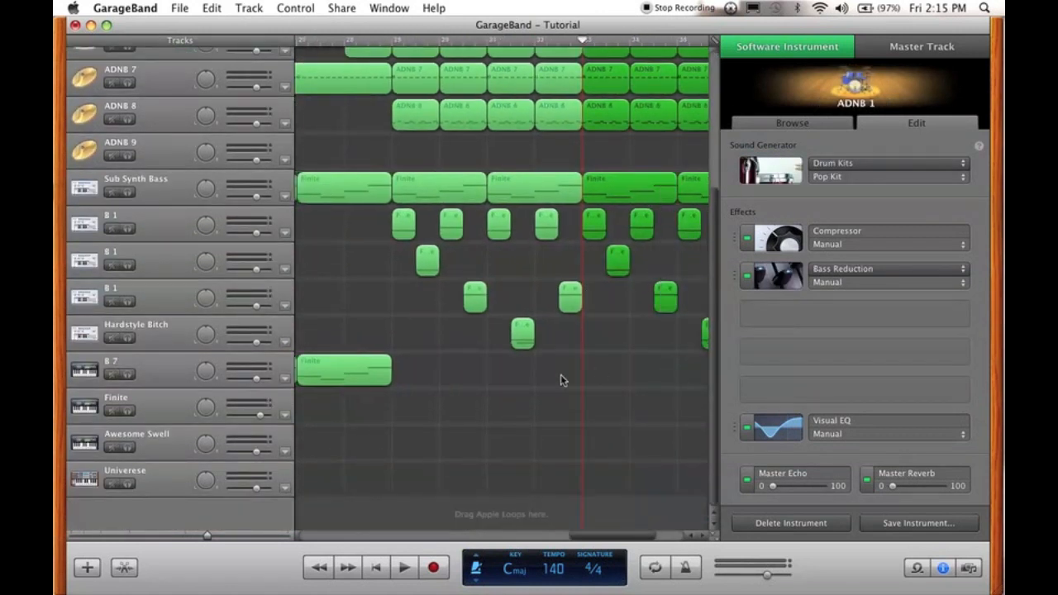
Copy the last B 7 region to bar 33 and delete the second B 1 track's piece in that bar
left_click_drag(399, 378, 491, 394)
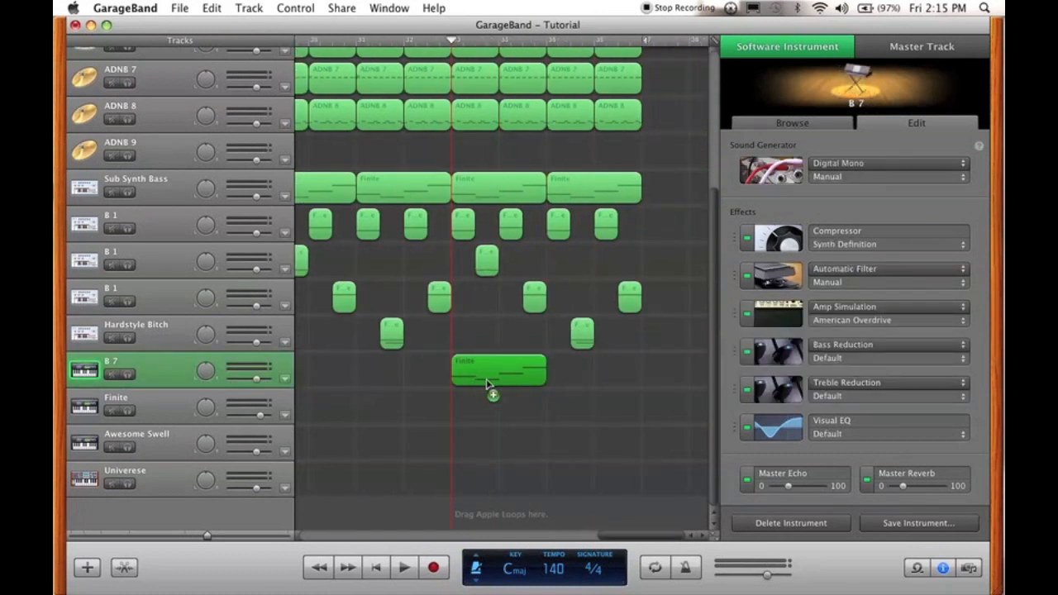
left_click(487, 263)
key("Delete")
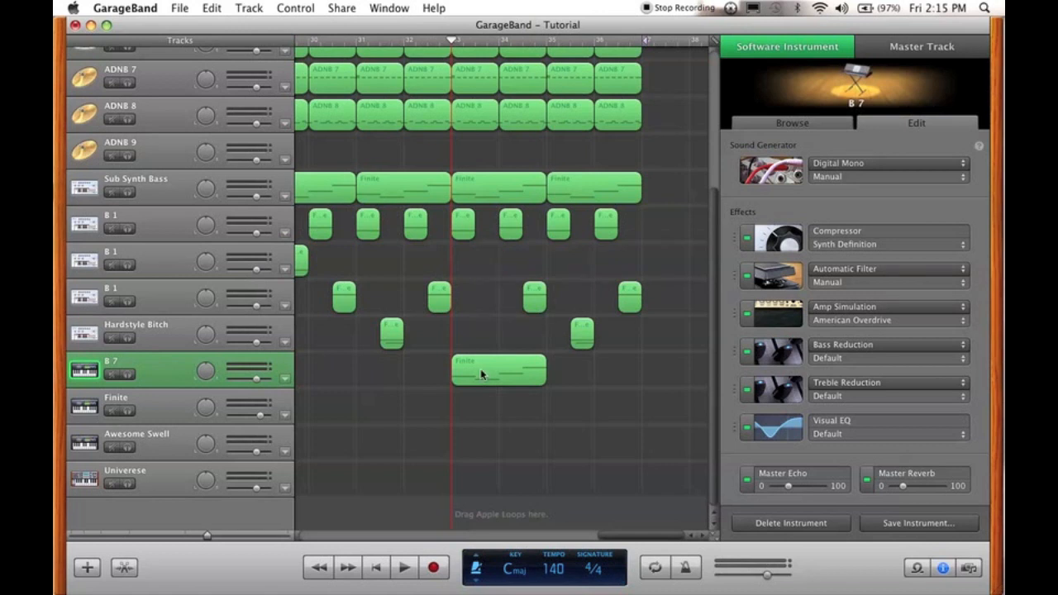
Split the copied B 7 region and delete its excess parts, keeping only the second half of bar 33
left_click(479, 371)
left_click(499, 41)
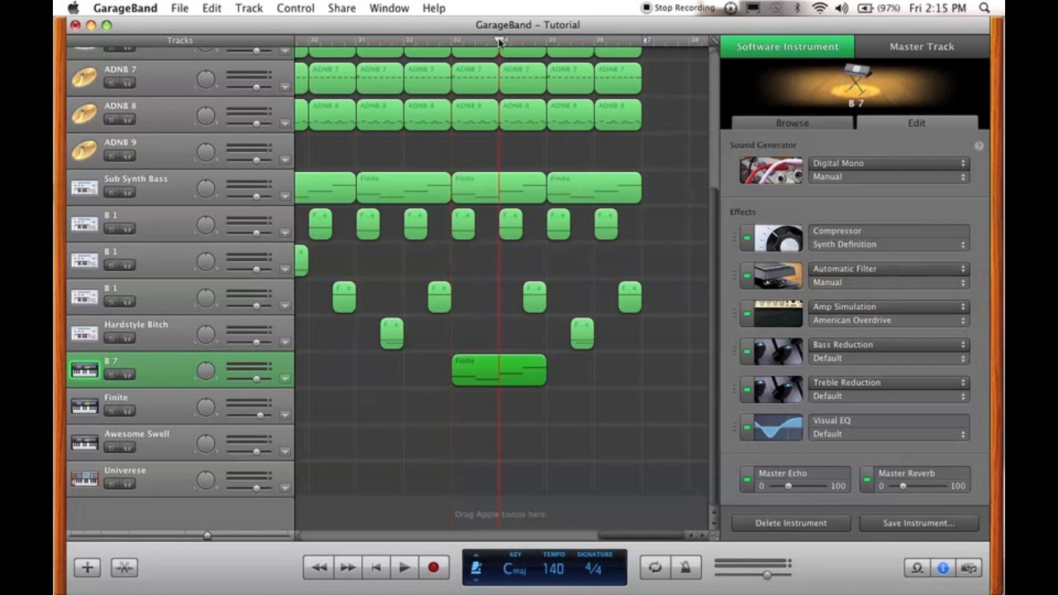
key("super+t")
left_click(514, 366)
key("Delete")
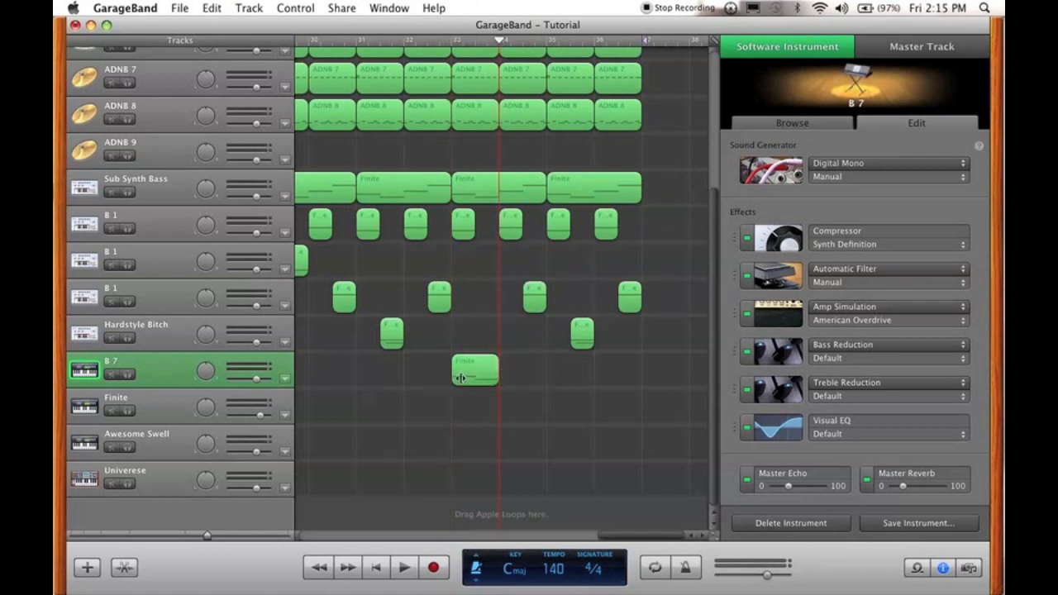
left_click(475, 41)
key("super+t")
key("Delete")
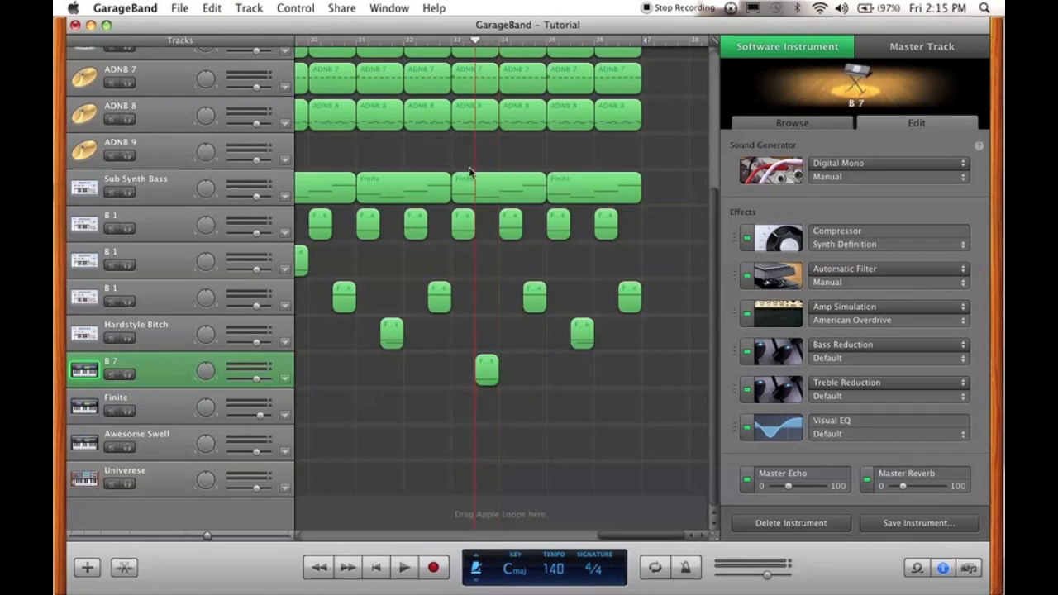
Copy the Awesome Swell regions starting at bar 17 to bars 29 to 36
scroll(523, 298, "left", 6)
scroll(522, 301, "left", 8)
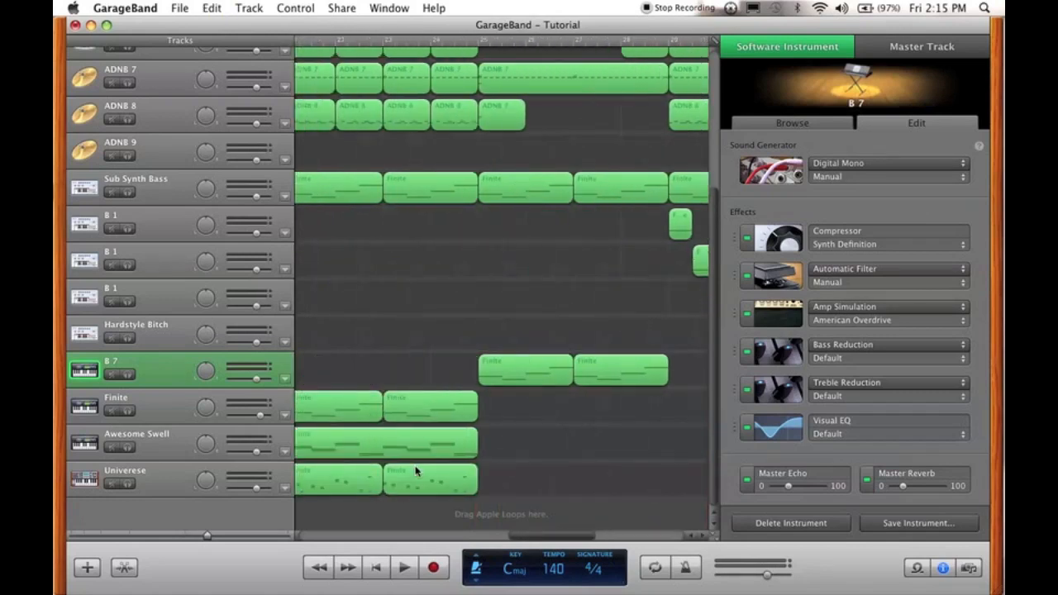
left_click(319, 446)
scroll(319, 446, "left", 12)
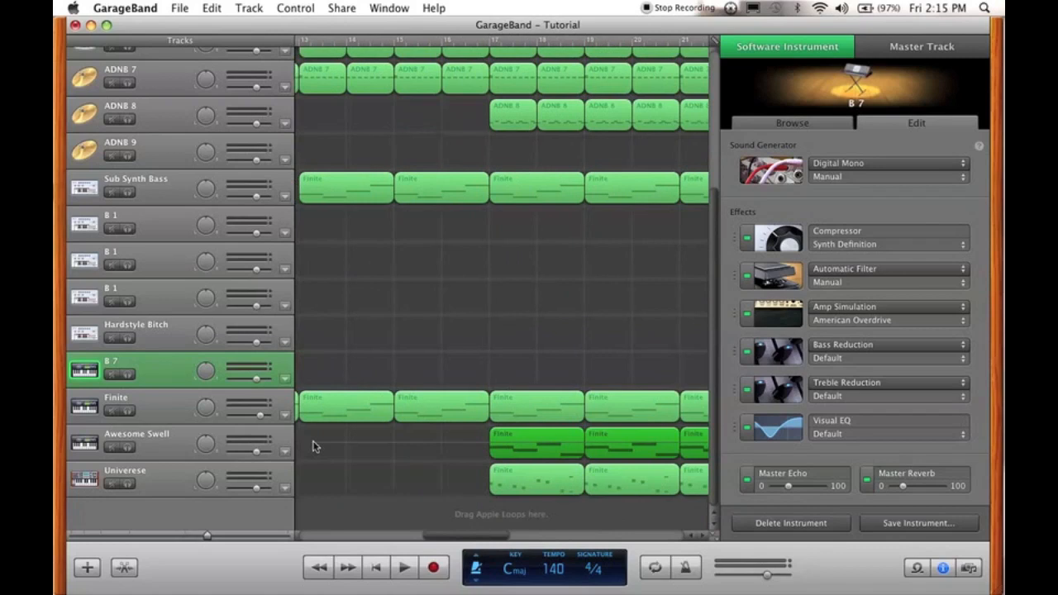
left_click_drag(554, 444, 424, 443)
Play back the section with the new bass parts and Awesome Swell from bar 29 to bar 37
key("Left")
key("Left")
key("Left")
key("Left")
key("Left")
key("space")
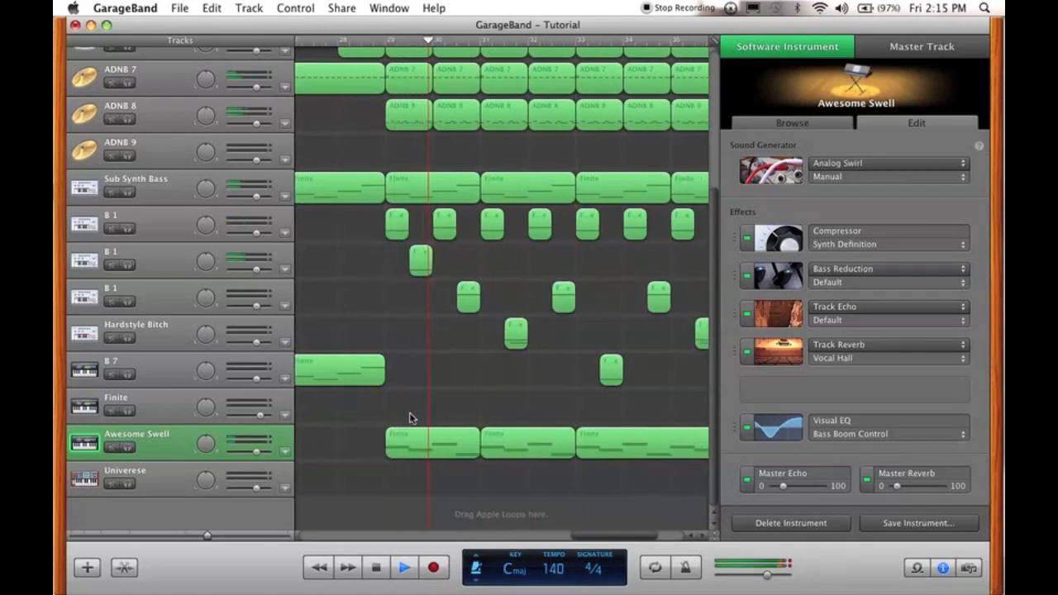
key("space")
key("space")
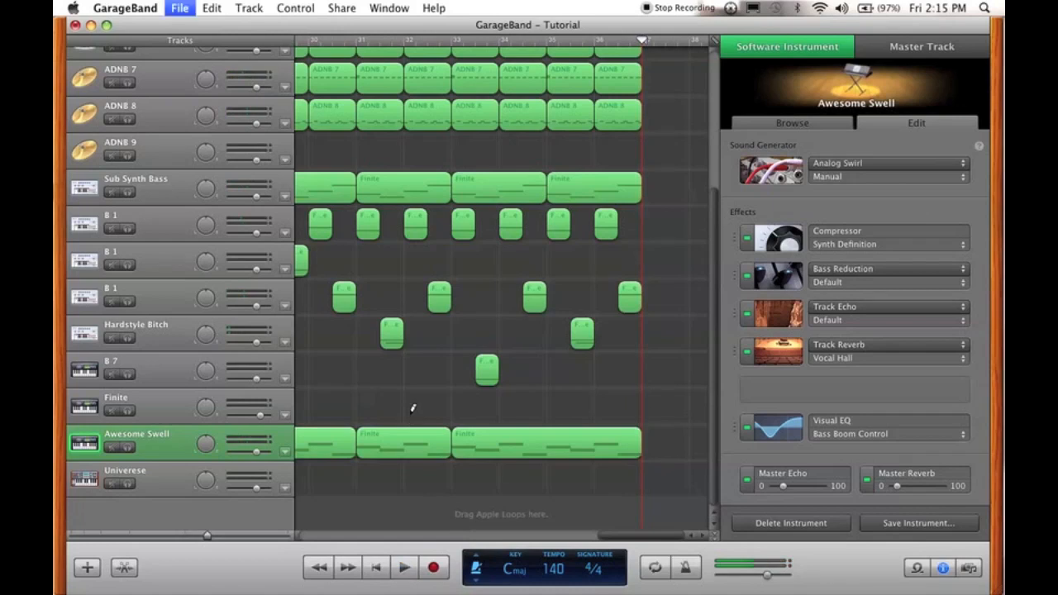
Review the arrangement's drum, bass and synth tracks from bar 35 back to the opening bars
left_click(547, 50)
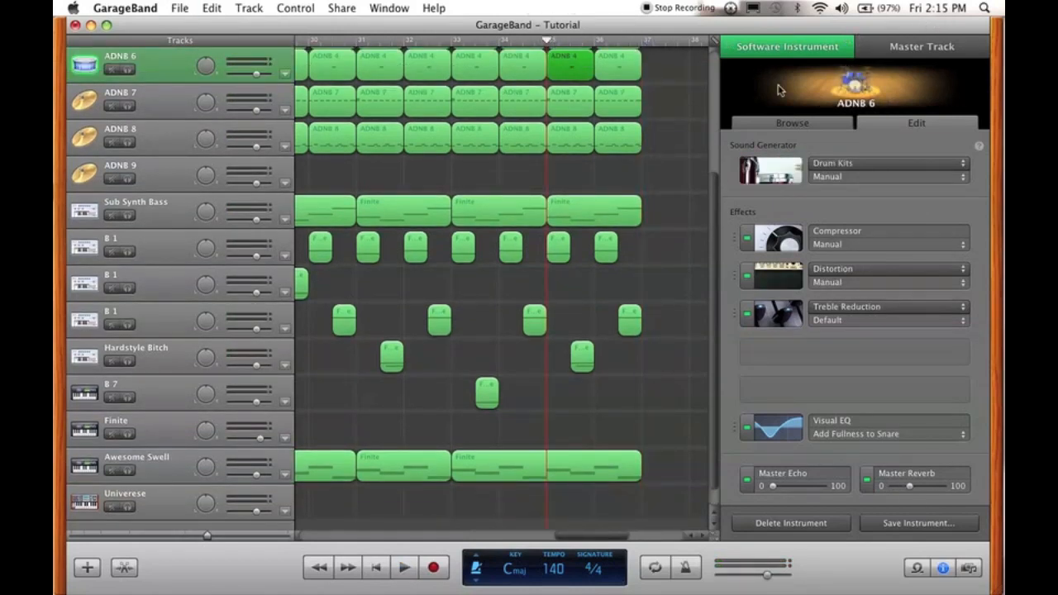
left_click(684, 153)
scroll(683, 151, "up", 1)
scroll(684, 152, "up", 4)
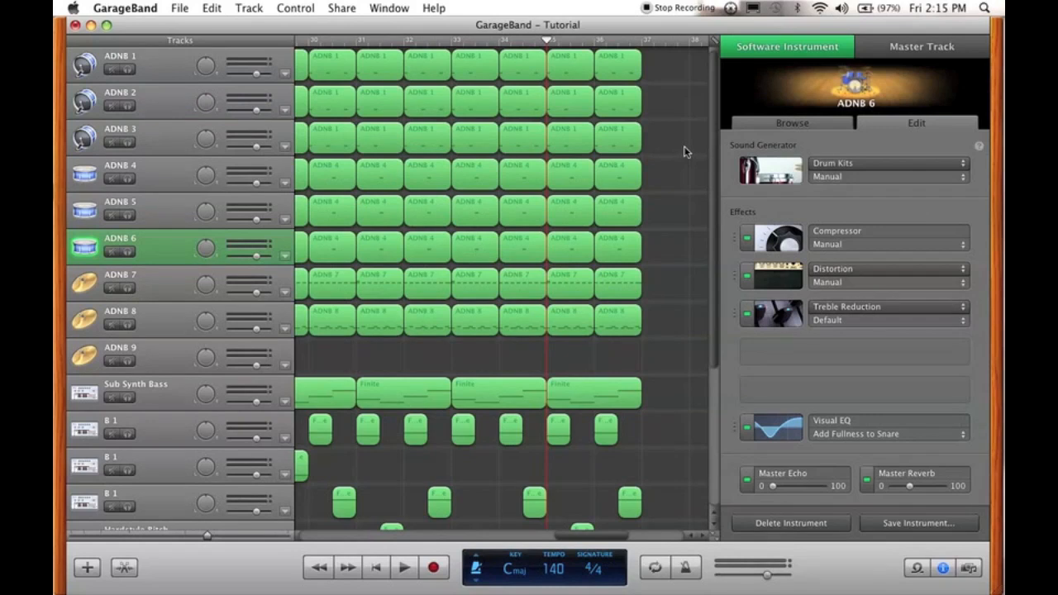
scroll(684, 152, "left", 10)
scroll(684, 152, "down", 6)
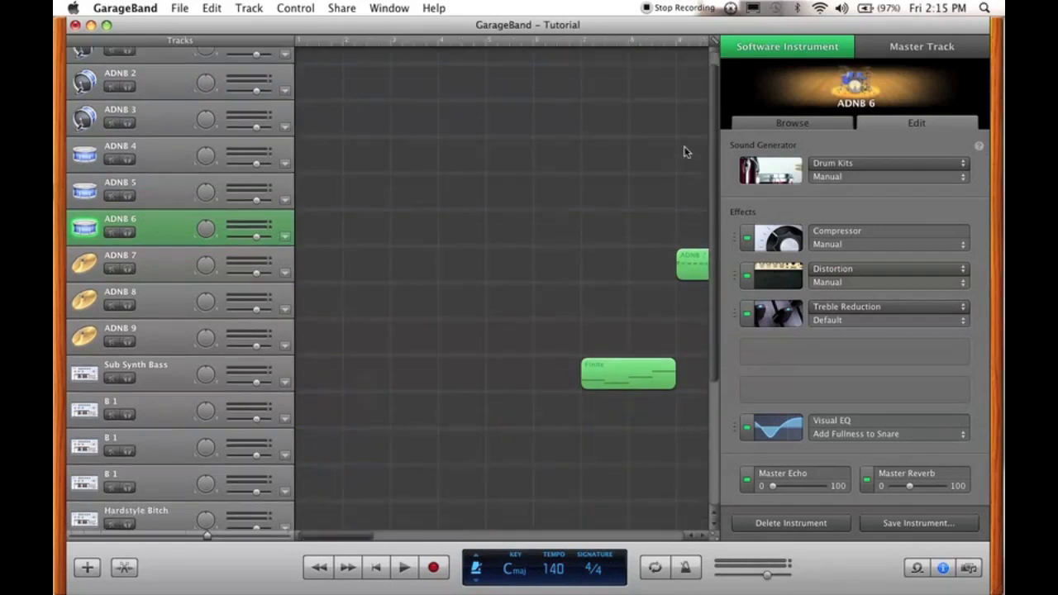
scroll(684, 152, "up", 3)
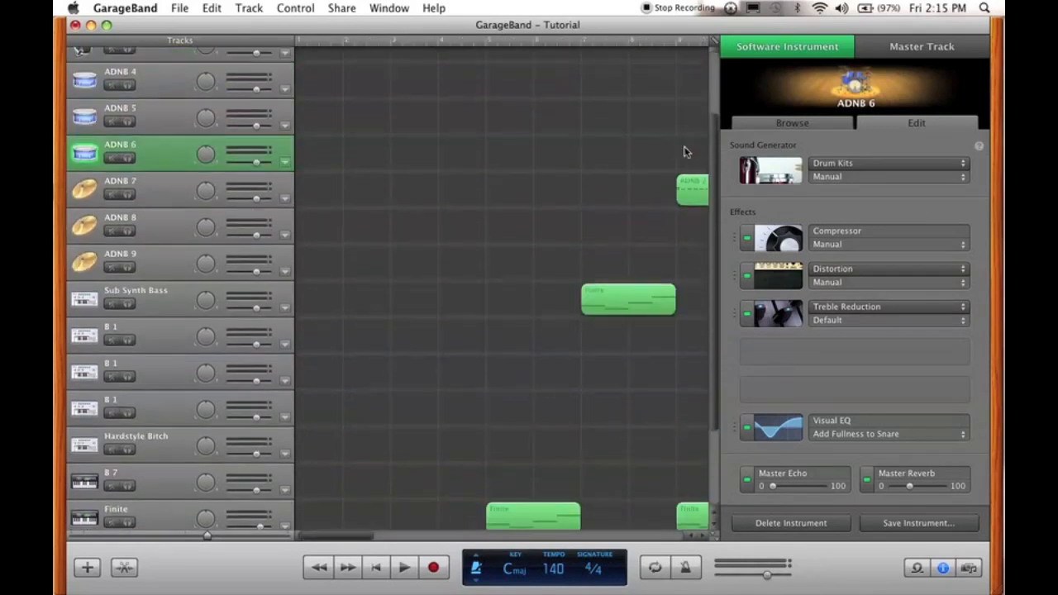
scroll(684, 152, "down", 3)
scroll(684, 152, "right", 5)
scroll(684, 152, "left", 4)
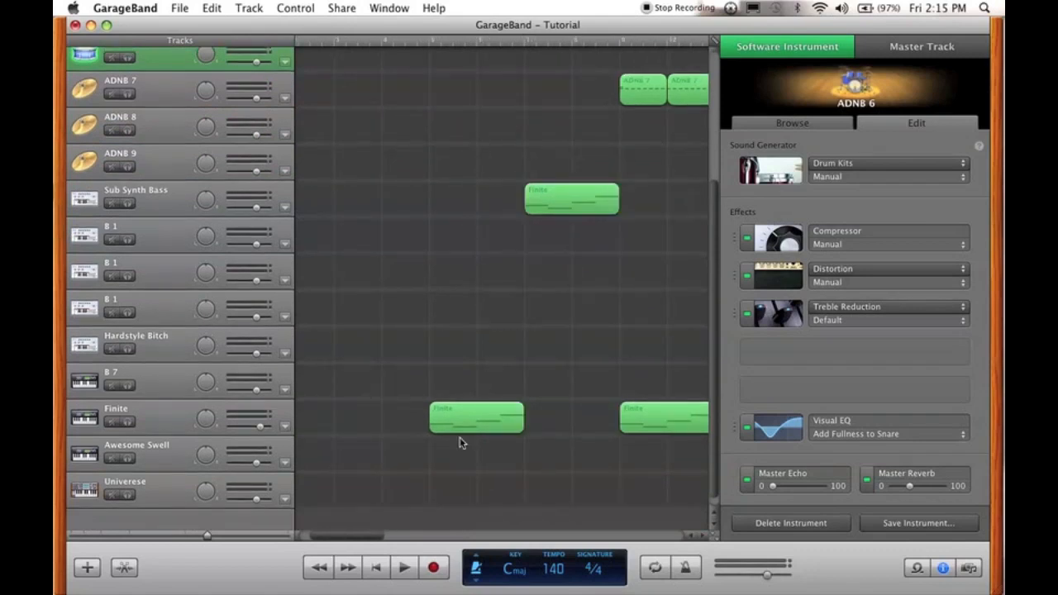
Select the Sub Synth Bass track and examine how its regions line up with the other tracks up to bar 19
left_click(147, 197)
scroll(343, 217, "up", 5)
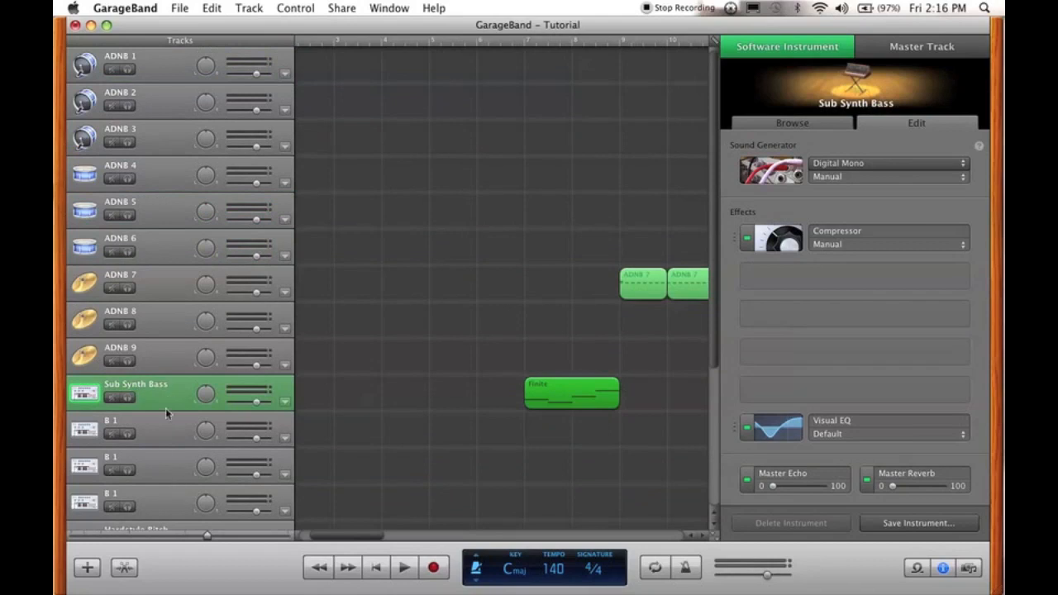
scroll(409, 401, "down", 5)
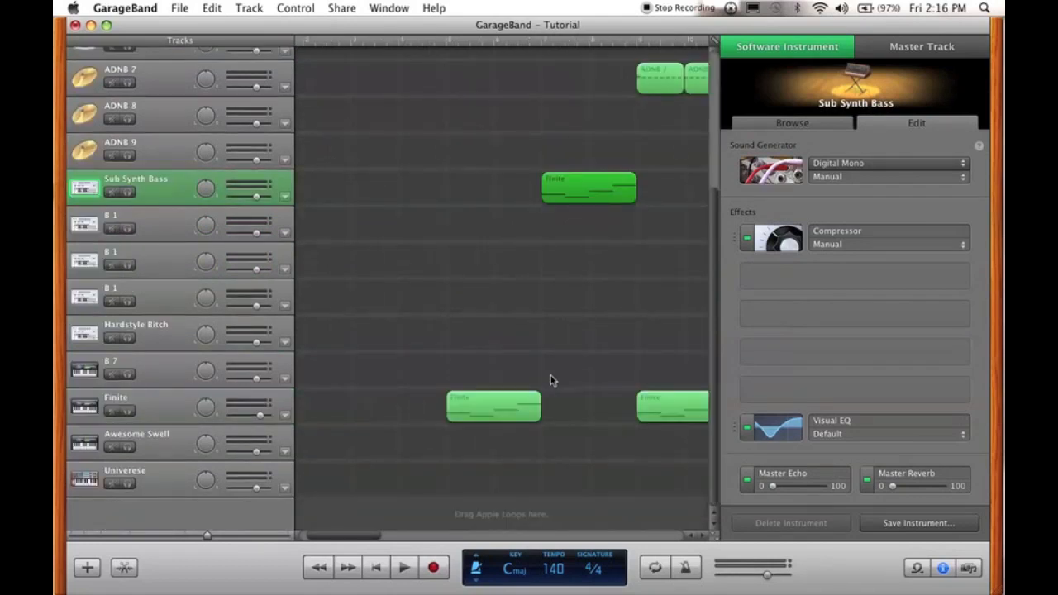
scroll(551, 380, "right", 4)
scroll(551, 379, "right", 12)
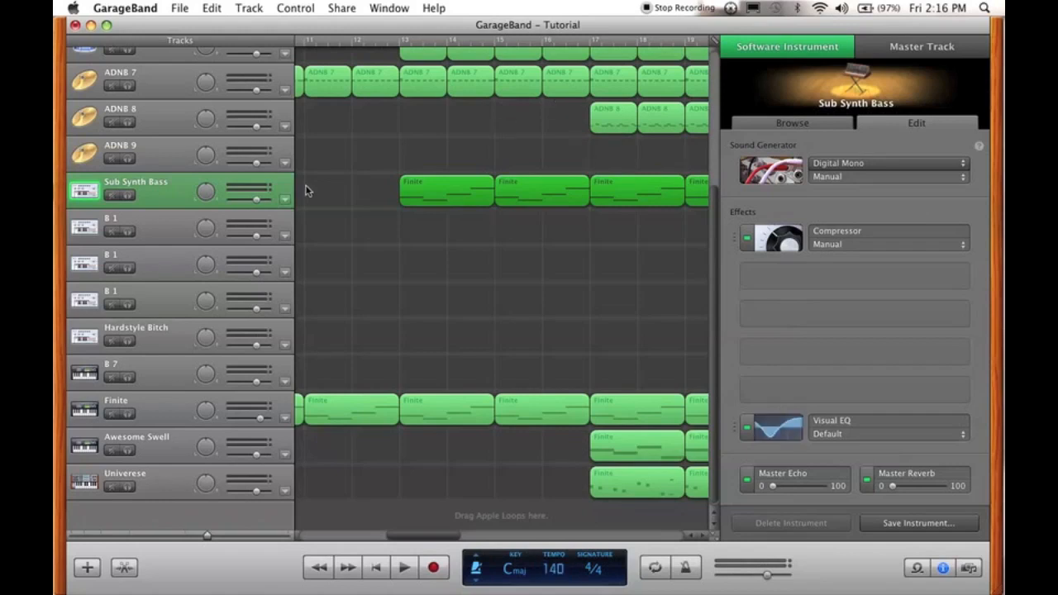
Examine the Sub Synth Bass track's Compressor, Digital Mono sound generator and Visual EQ settings, closing the settings window when done
left_click(771, 238)
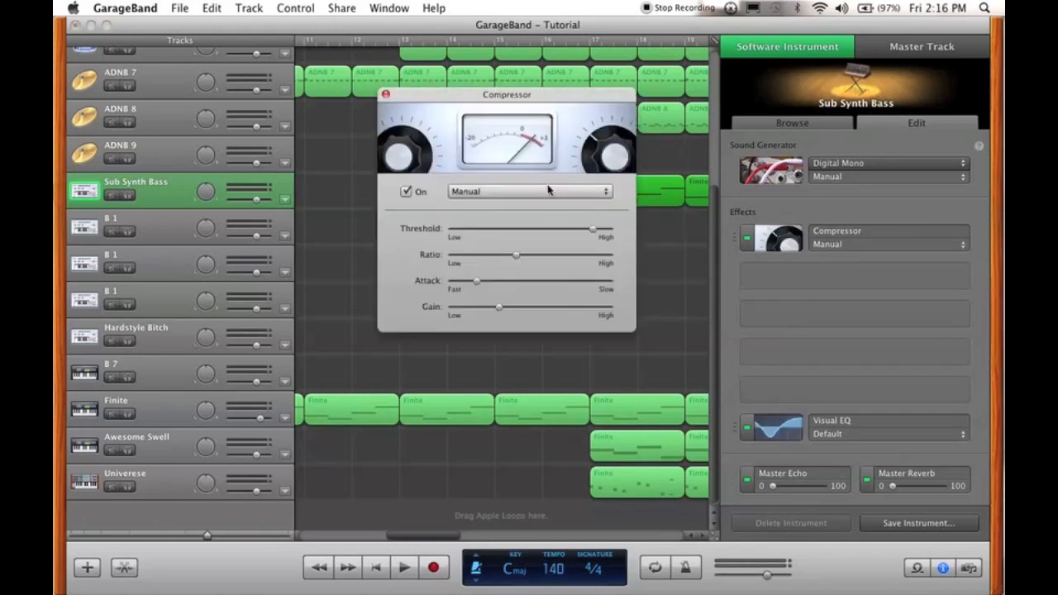
left_click(781, 178)
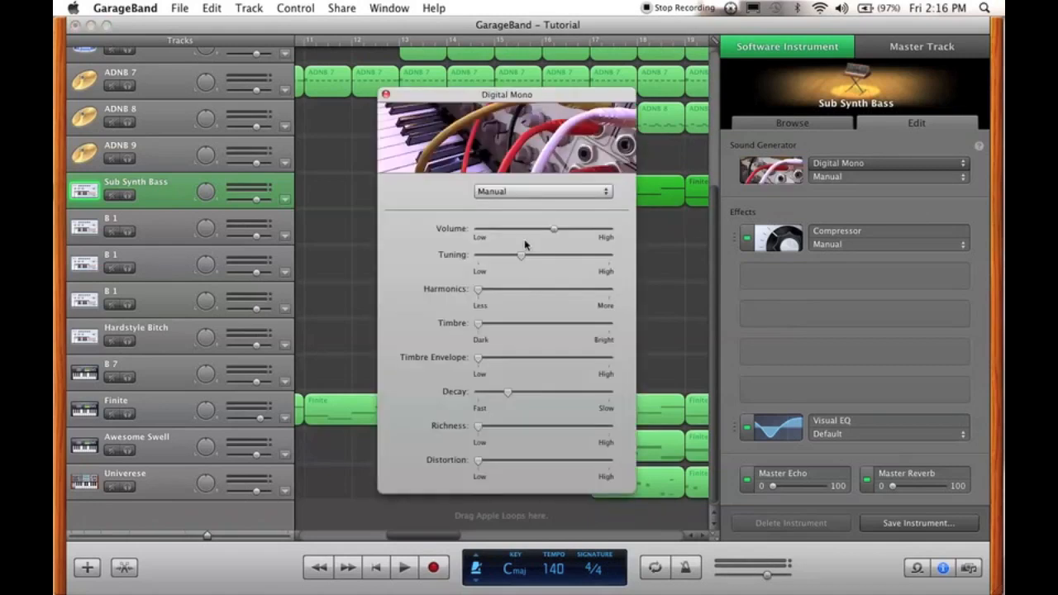
left_click(777, 427)
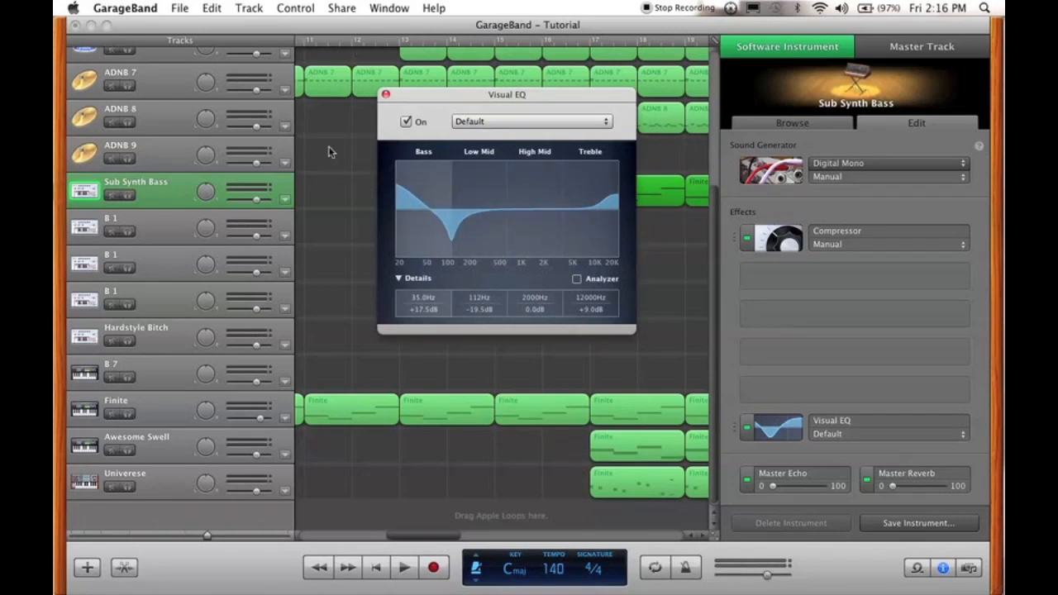
left_click(385, 94)
Review how the drum, bass and swell regions are arranged from the opening bars through the end of the section at bar 37
scroll(446, 286, "right", 10)
scroll(447, 287, "up", 5)
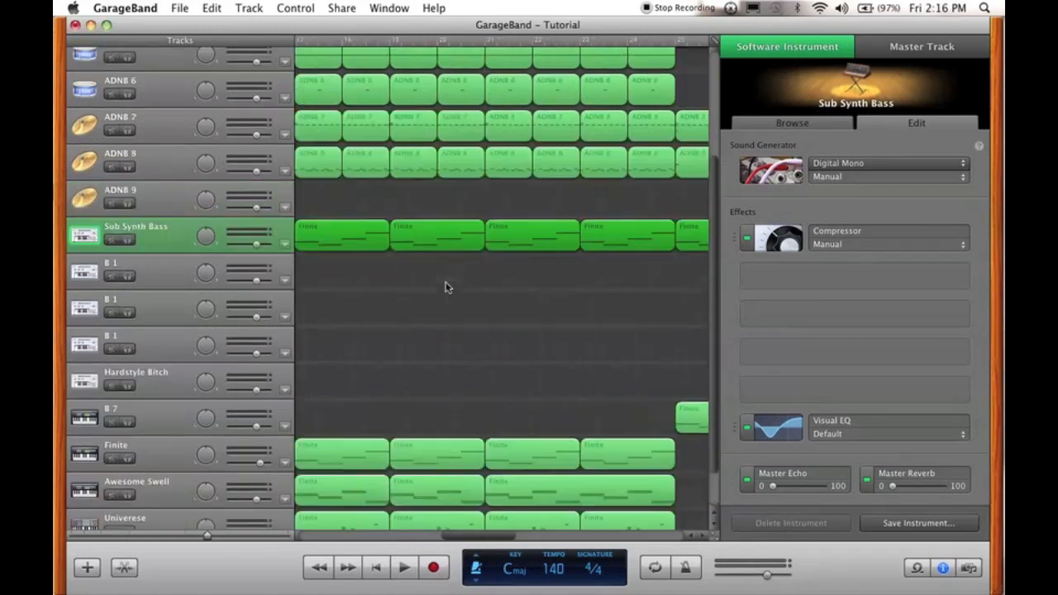
scroll(447, 287, "up", 3)
scroll(446, 286, "left", 10)
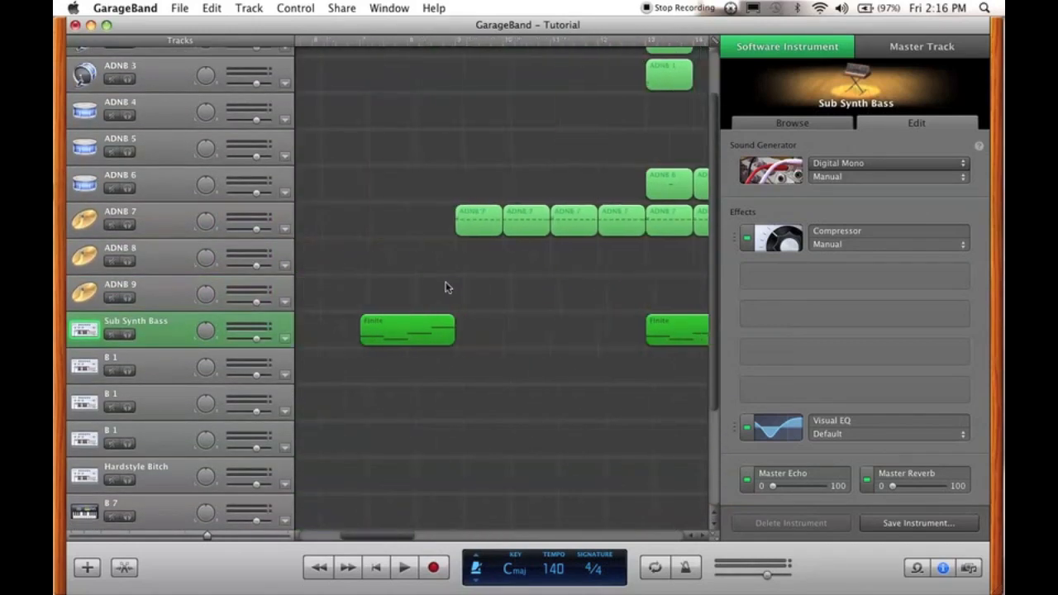
scroll(445, 287, "up", 1)
scroll(445, 286, "right", 10)
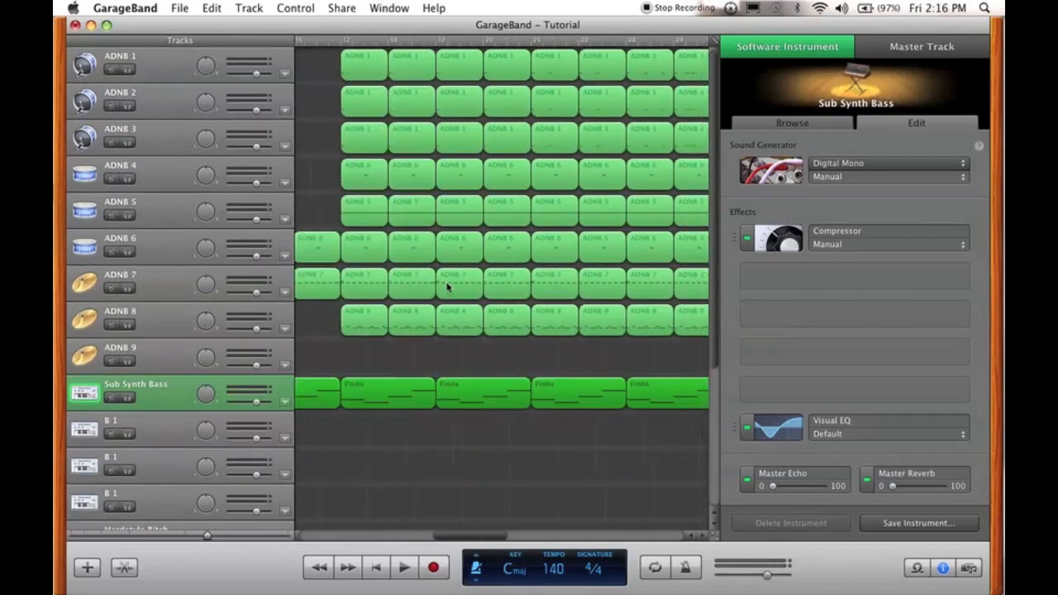
scroll(446, 286, "right", 4)
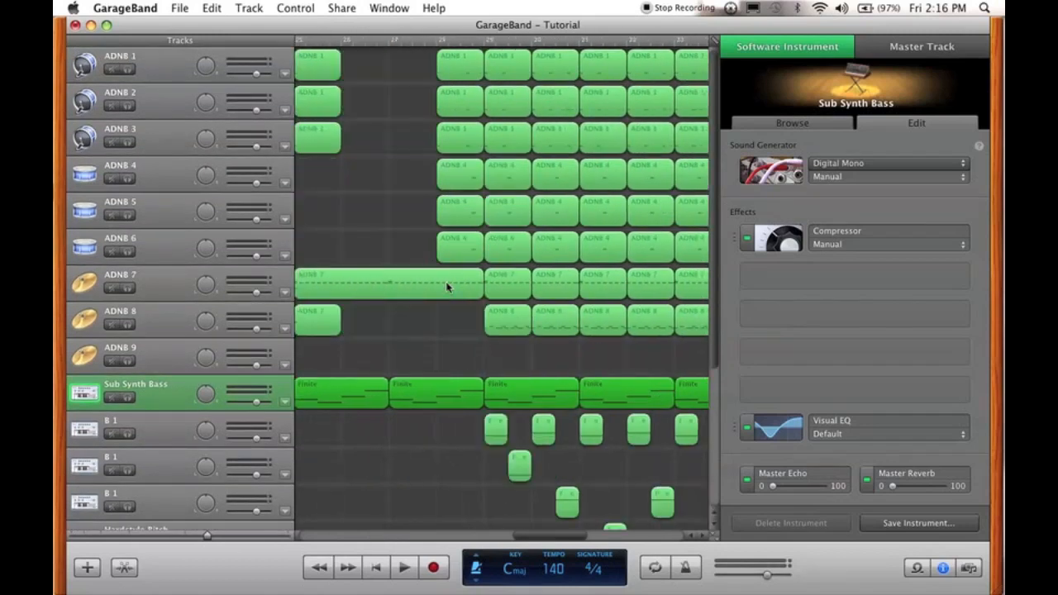
scroll(446, 287, "down", 5)
scroll(445, 286, "right", 4)
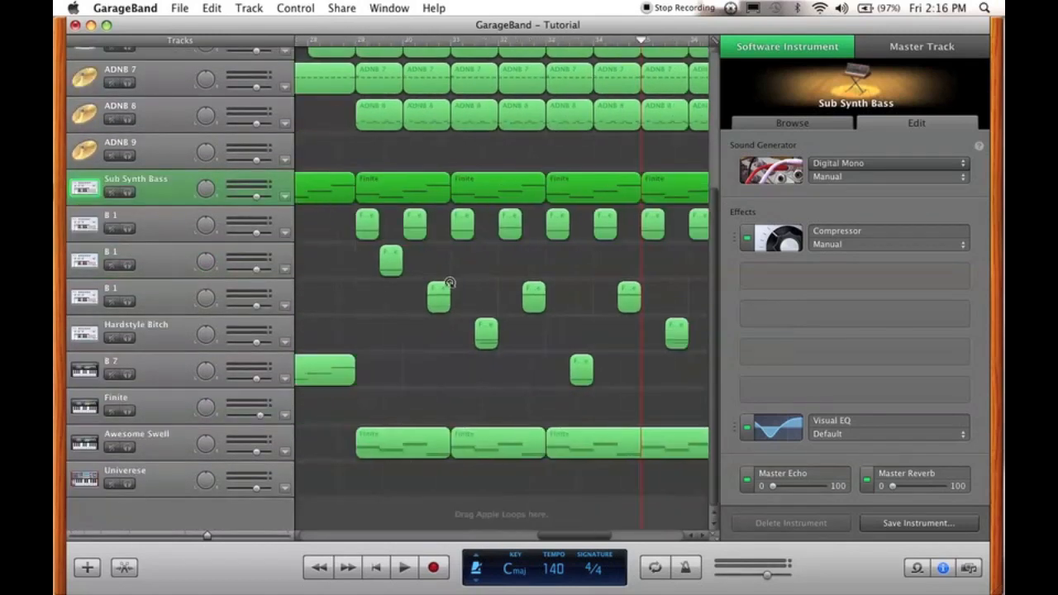
scroll(446, 285, "right", 4)
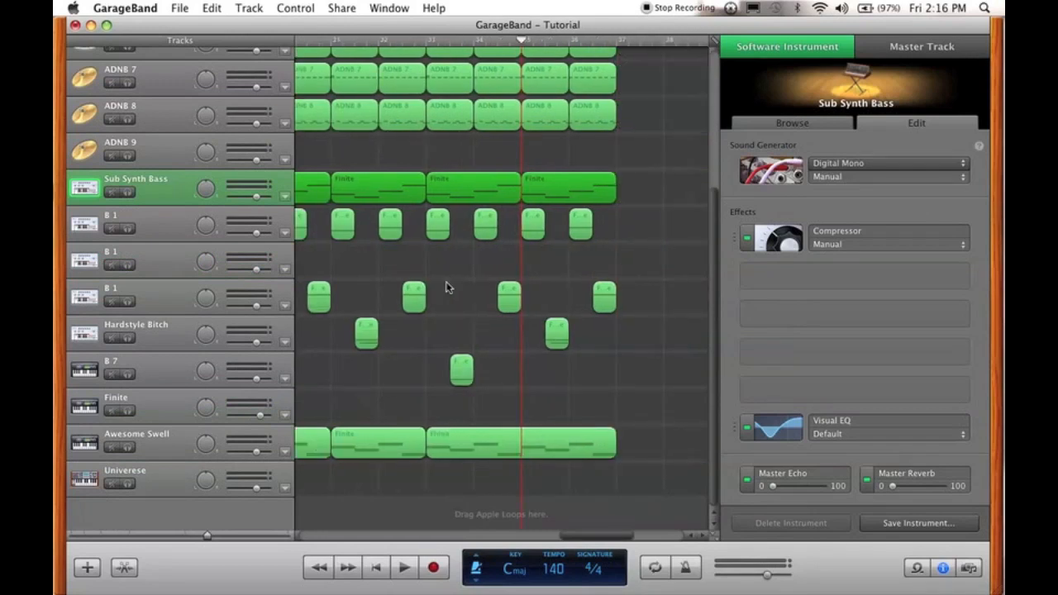
scroll(446, 287, "right", 4)
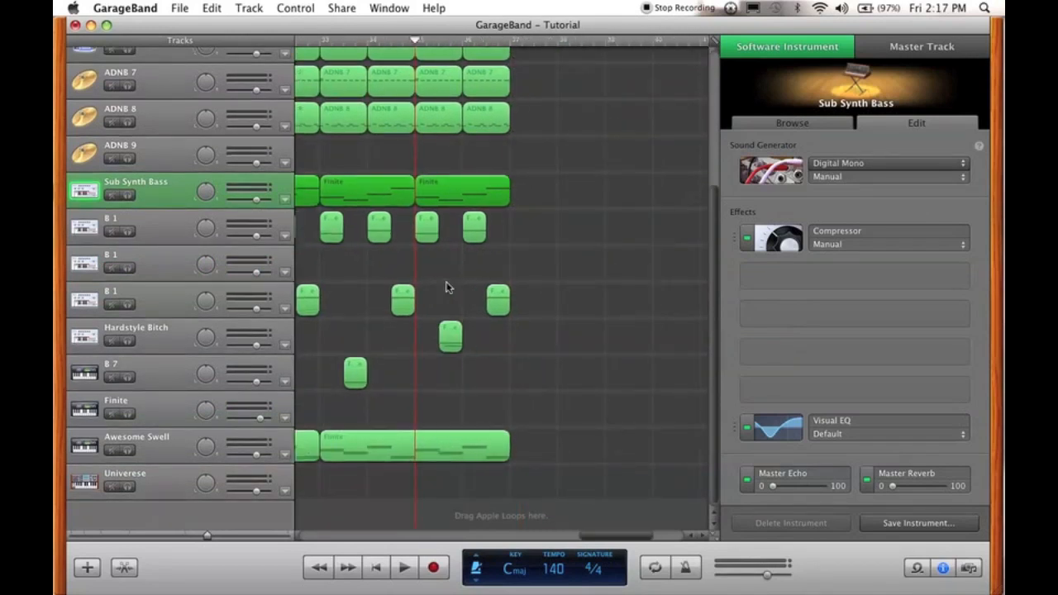